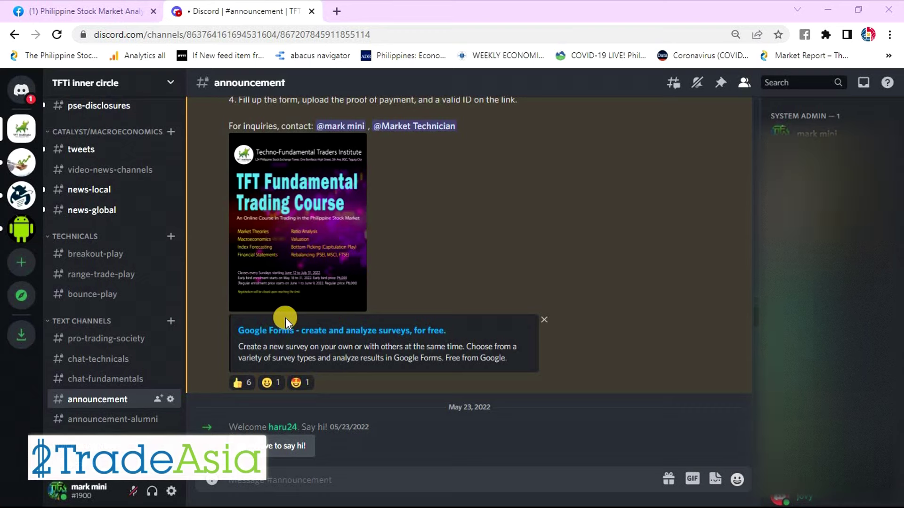
Step: Review the TFT Fundamental Trading Course announcement, highlighting course inclusions from Market Theories to Rebalancing and reading the fees and enrollment steps
scroll(312, 318, "up", 10)
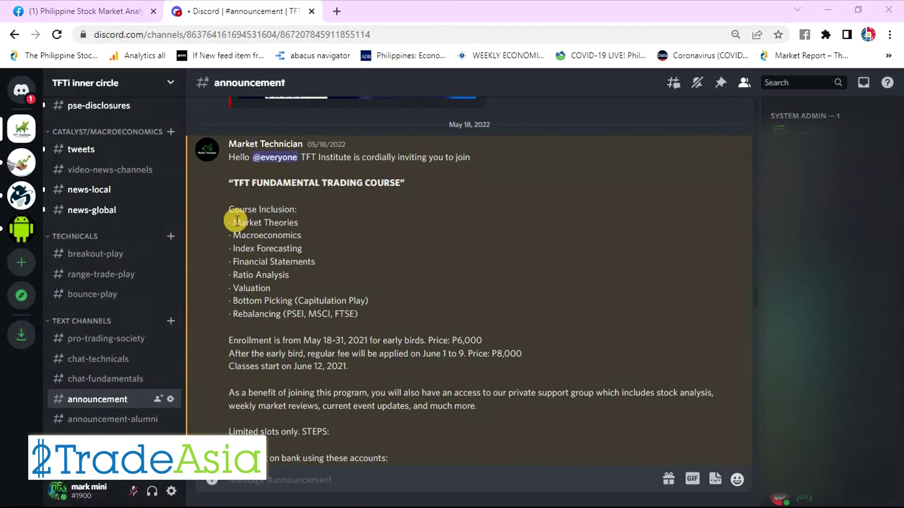
left_click_drag(235, 222, 307, 248)
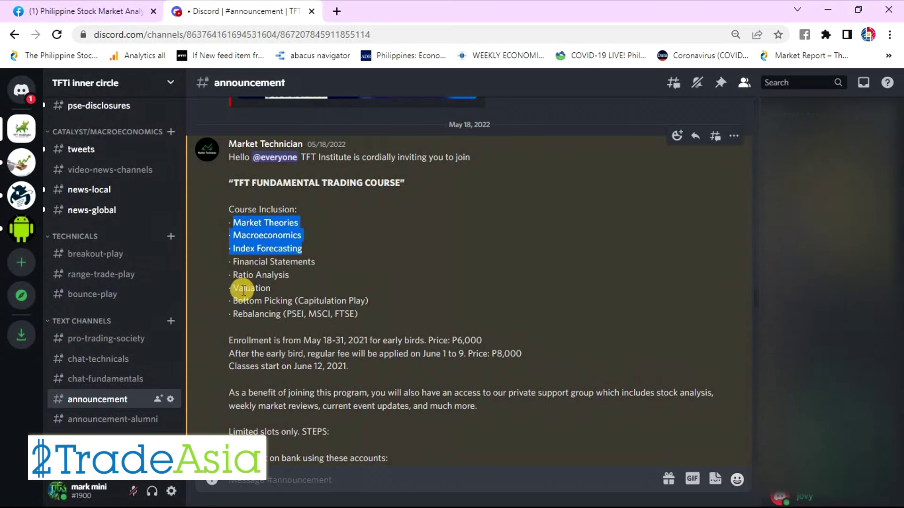
left_click_drag(243, 287, 328, 313)
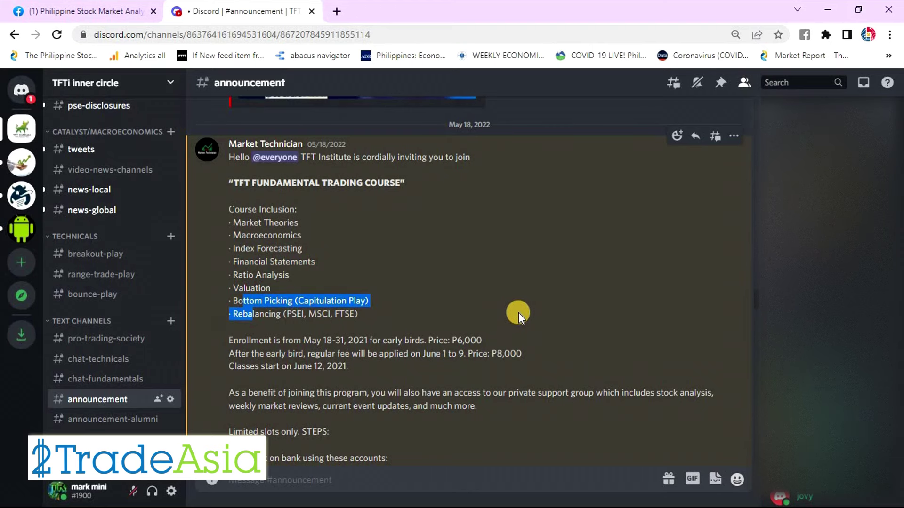
scroll(518, 313, "down", 5)
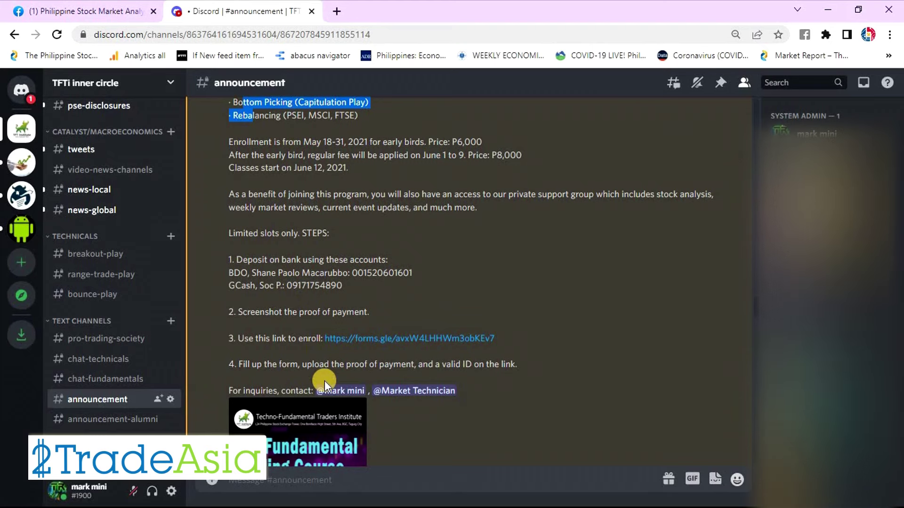
scroll(330, 390, "down", 2)
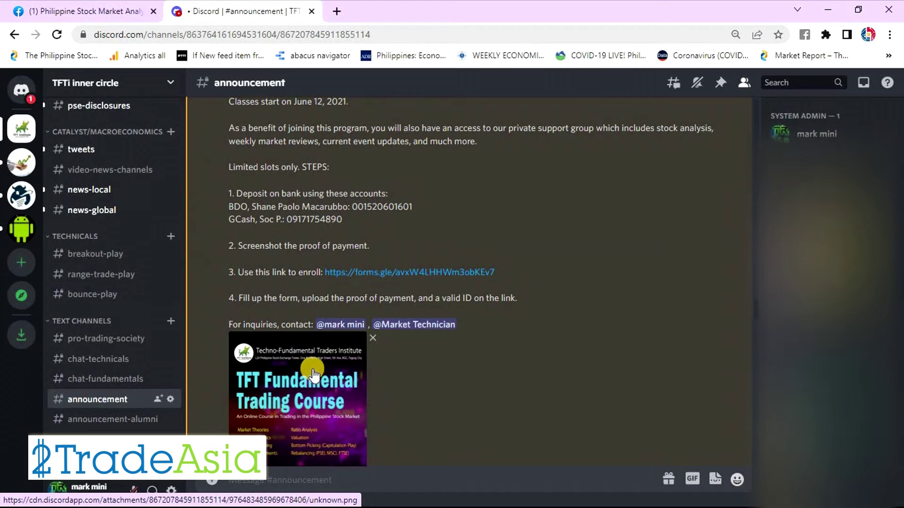
scroll(436, 306, "down", 4)
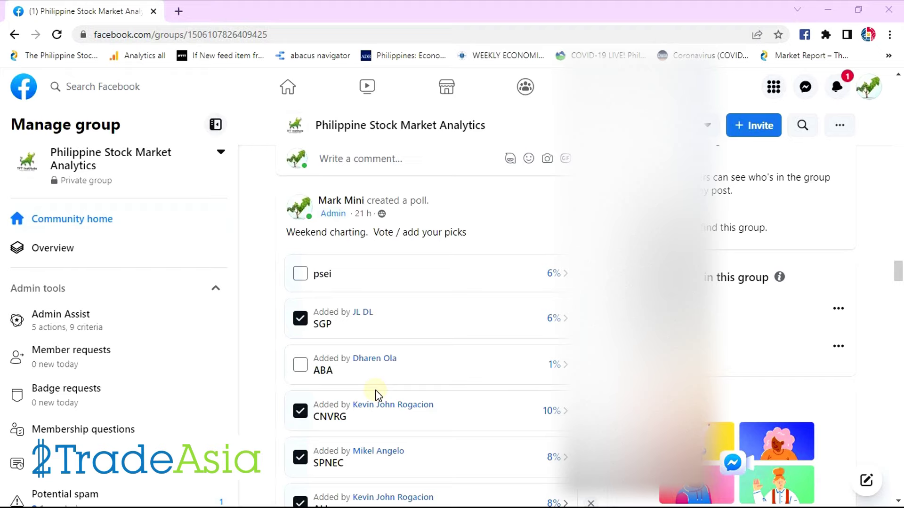
Step: Look through the stocks in the weekend charting poll, and switch to the entry and exit computation spreadsheet
scroll(377, 395, "down", 1)
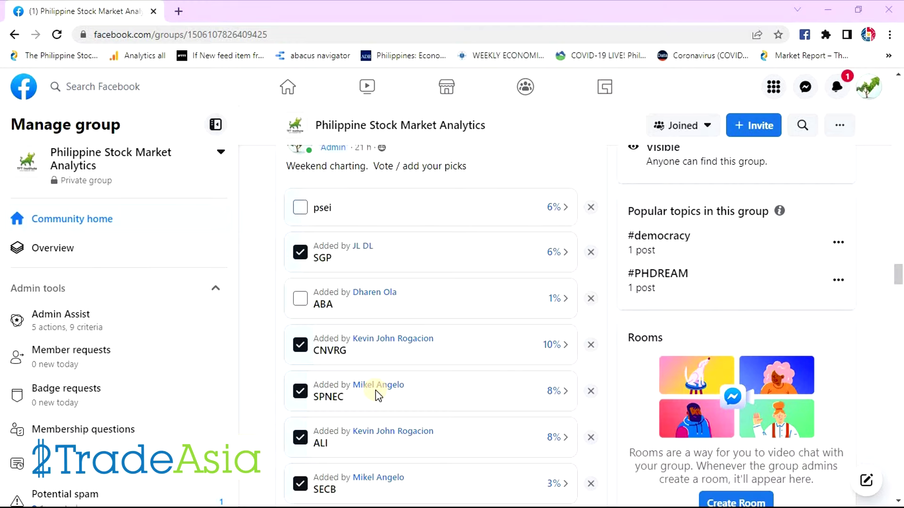
scroll(376, 395, "down", 2)
key("alt+Tab")
key("Tab")
key("Tab")
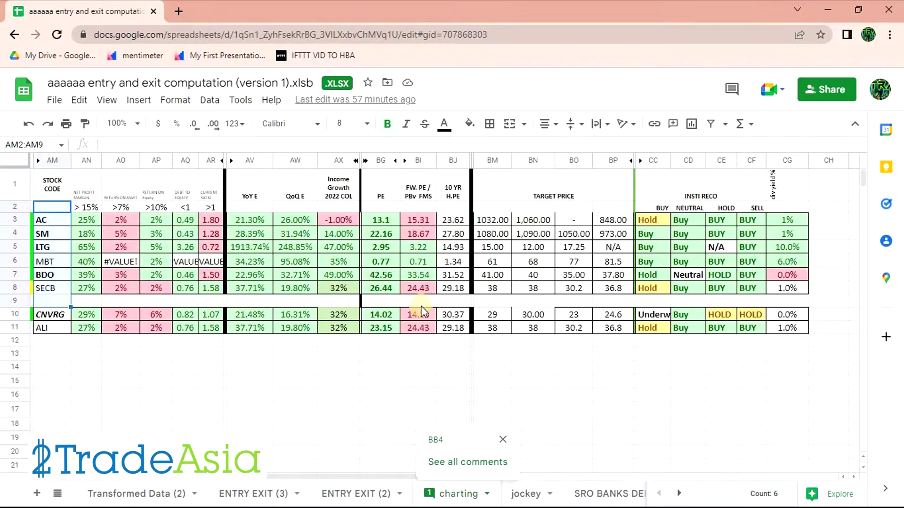
Step: Make all the stock codes in AM3:AM11 uniformly bold and select the AC cell
left_click_drag(48, 222, 52, 317)
key("ctrl+b")
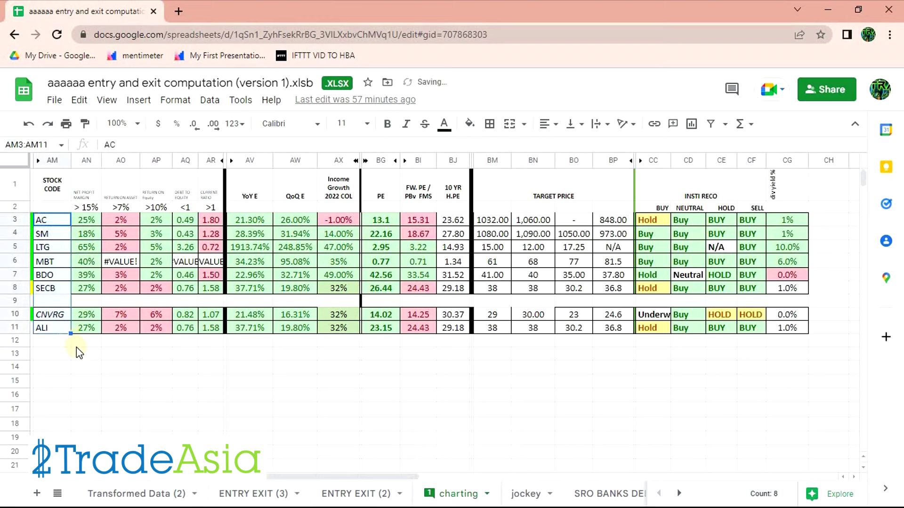
key("ctrl+b")
left_click(84, 367)
left_click(49, 222)
Step: Switch to the AC price chart and draw a falling trend line from about 777.92 on 17 Aug '22 to about 711.53 on 31 Oct '22
key("alt+Tab")
key("alt+Tab")
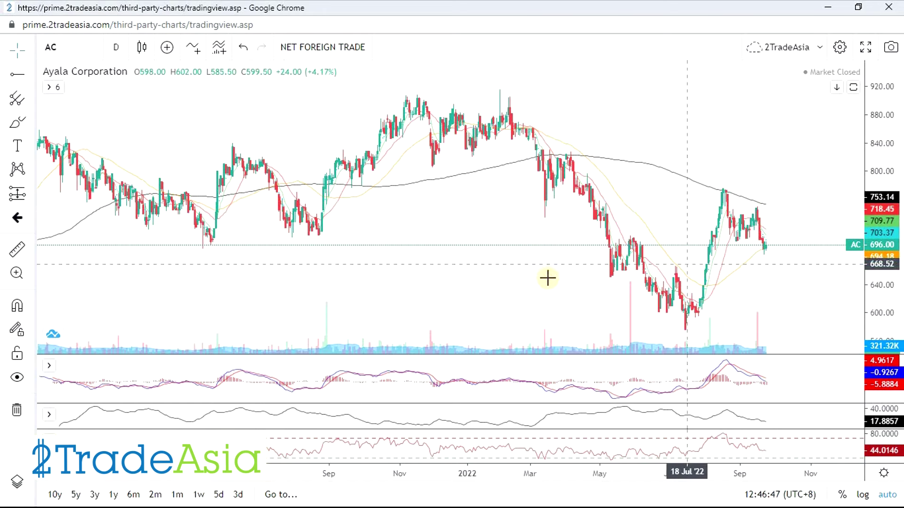
scroll(496, 278, "up", 4)
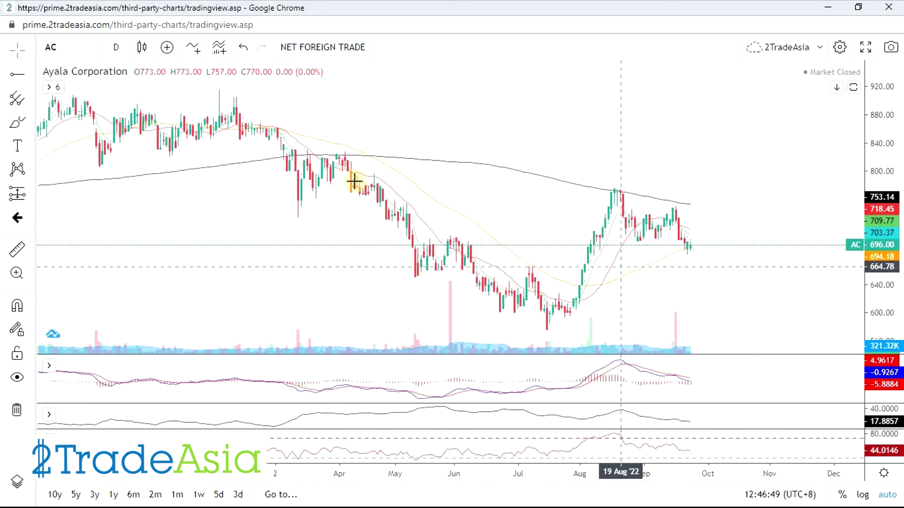
scroll(282, 180, "down", 3)
scroll(727, 266, "up", 2)
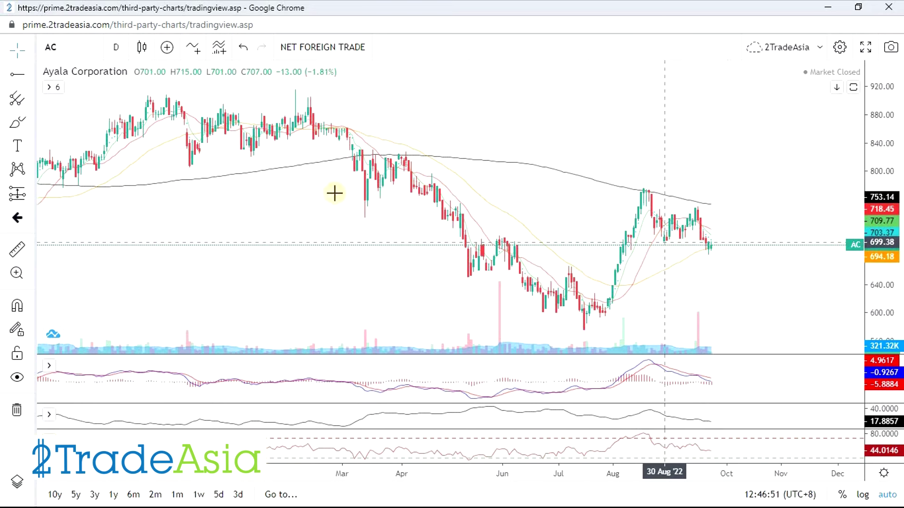
left_click(35, 79)
left_click(87, 74)
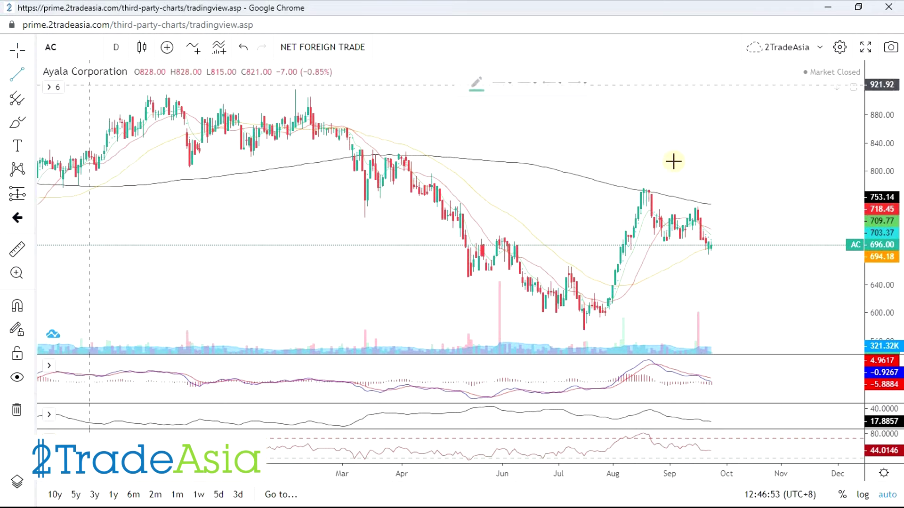
left_click(644, 187)
left_click(777, 234)
left_click(107, 79)
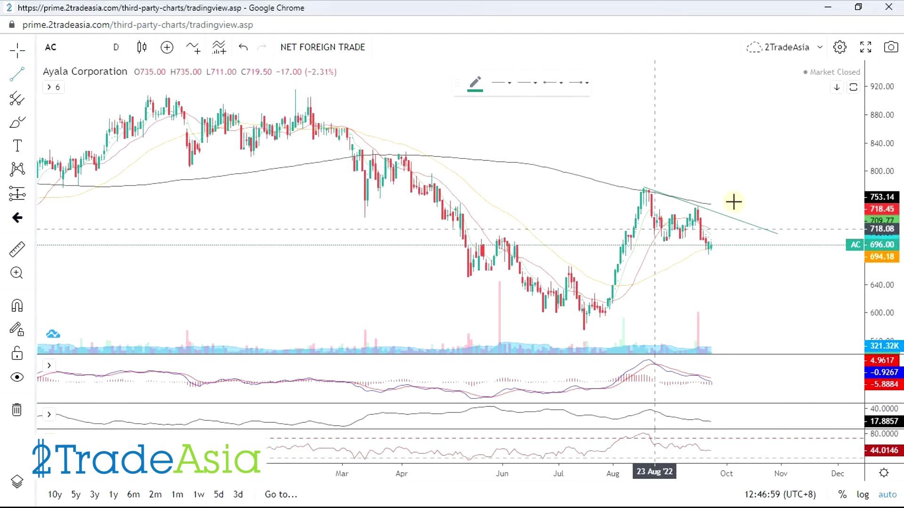
Step: Duplicate the falling trend line and place the copy under the recent lows, from about 724.62 on 02 Aug '22 to about 658.23
left_click(729, 217)
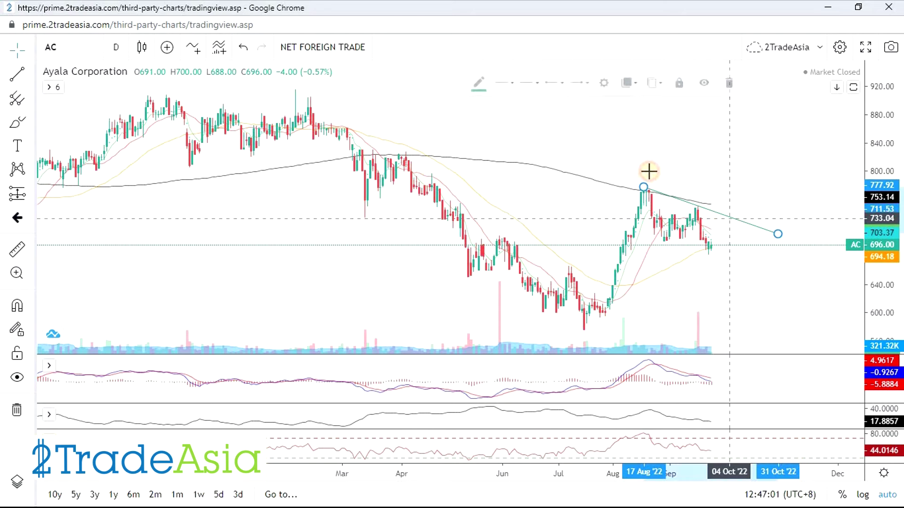
left_click(644, 85)
left_click(659, 105)
left_click_drag(720, 198, 694, 257)
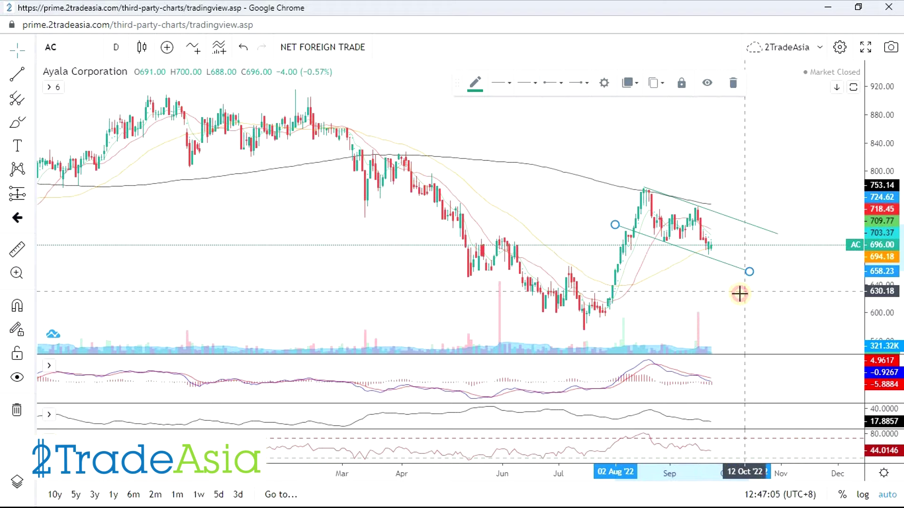
left_click(735, 304)
Step: Add a horizontal ray at about 704.99 starting from 10 May '22
scroll(747, 302, "up", 4)
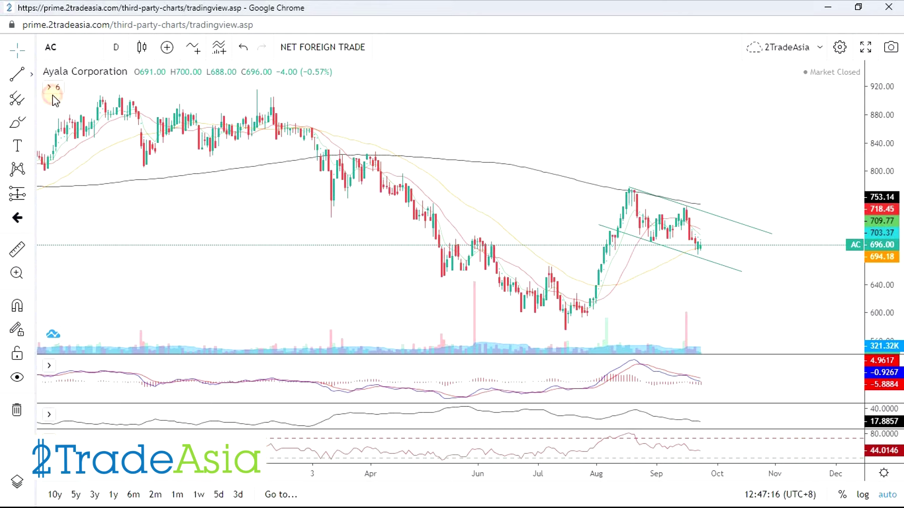
left_click(31, 74)
left_click(47, 157)
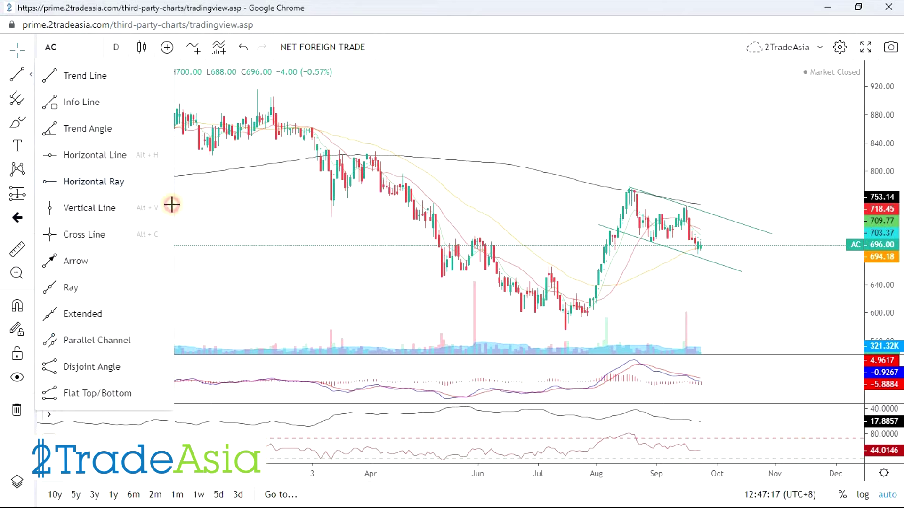
left_click(434, 239)
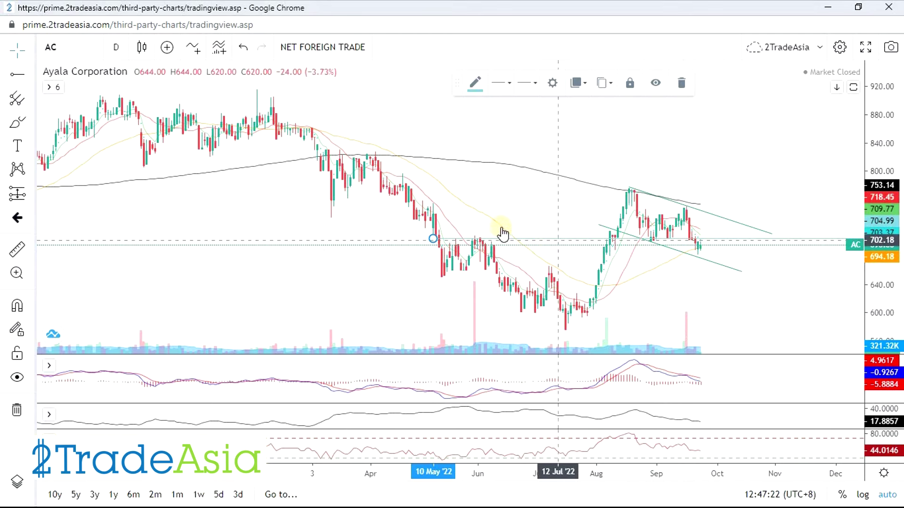
Step: With the Brush, circle the latest MACD crossover and sketch a projected path rising from the latest candles toward the upper channel line and turning down
scroll(720, 272, "up", 2)
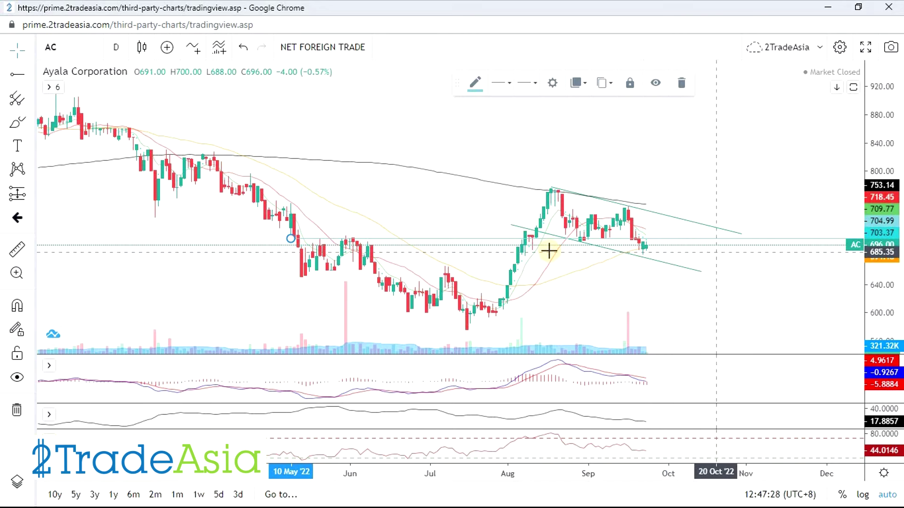
left_click(21, 125)
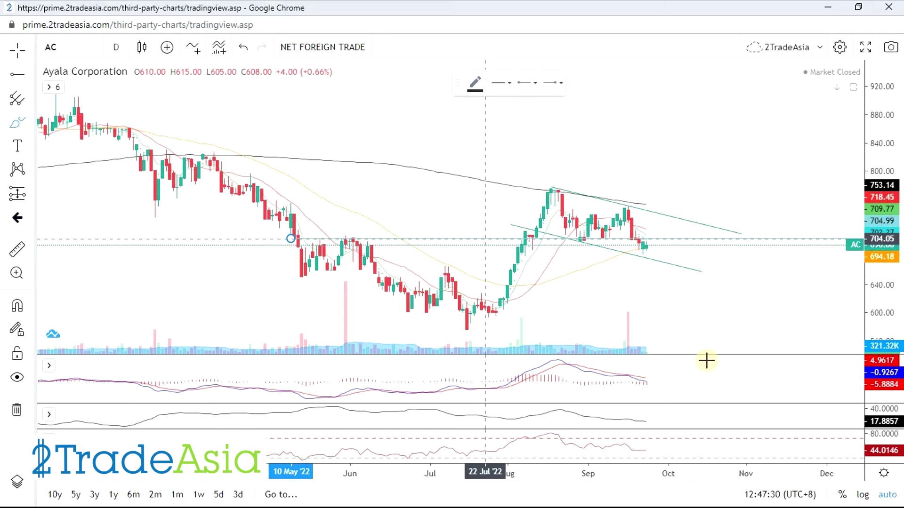
mouse_move(654, 373)
left_mouse_down()
mouse_move(635, 381)
mouse_move(651, 377)
left_mouse_up()
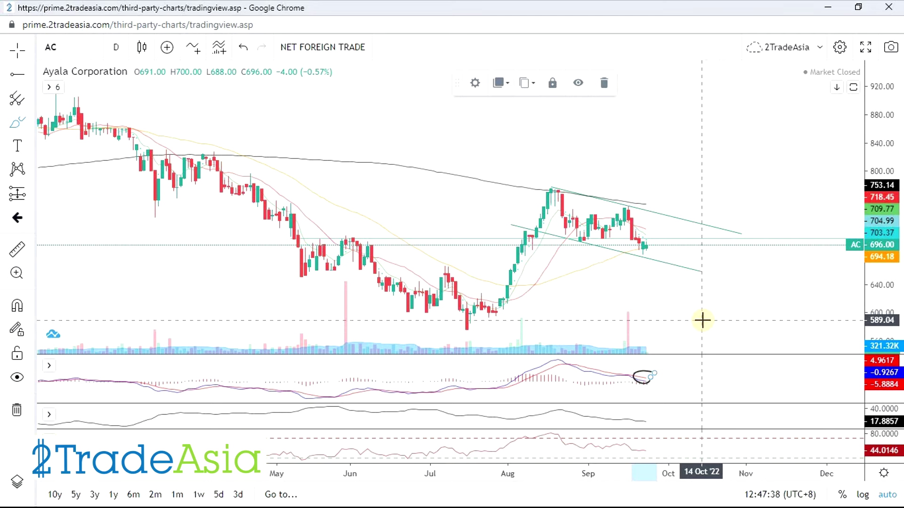
scroll(702, 320, "down", 1)
scroll(723, 295, "down", 1)
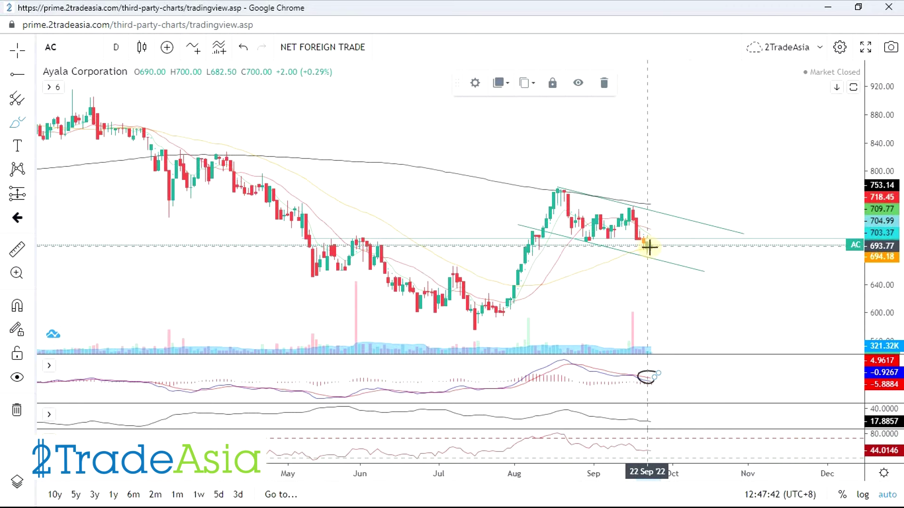
mouse_move(663, 241)
left_mouse_down()
mouse_move(678, 225)
mouse_move(683, 246)
left_mouse_up()
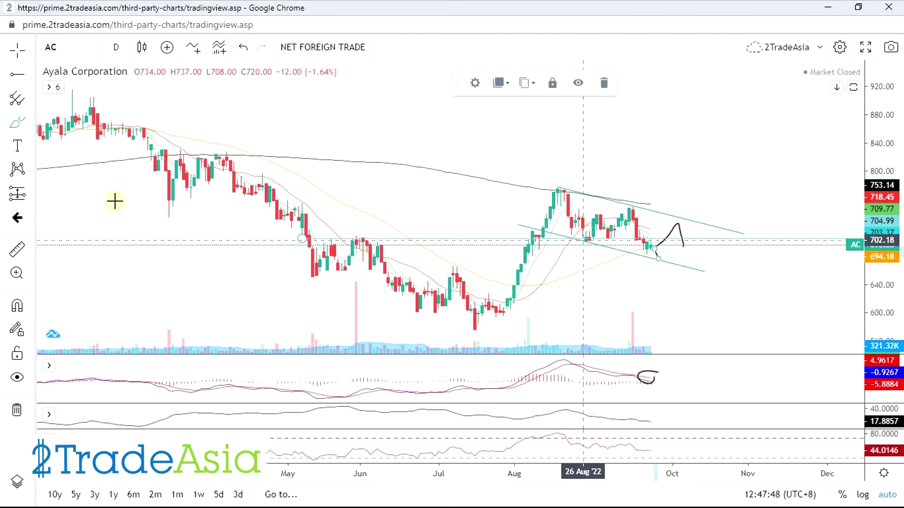
Step: Add a second horizontal ray at about 651.69 starting from 10 May '22, along the May lows
left_click(17, 75)
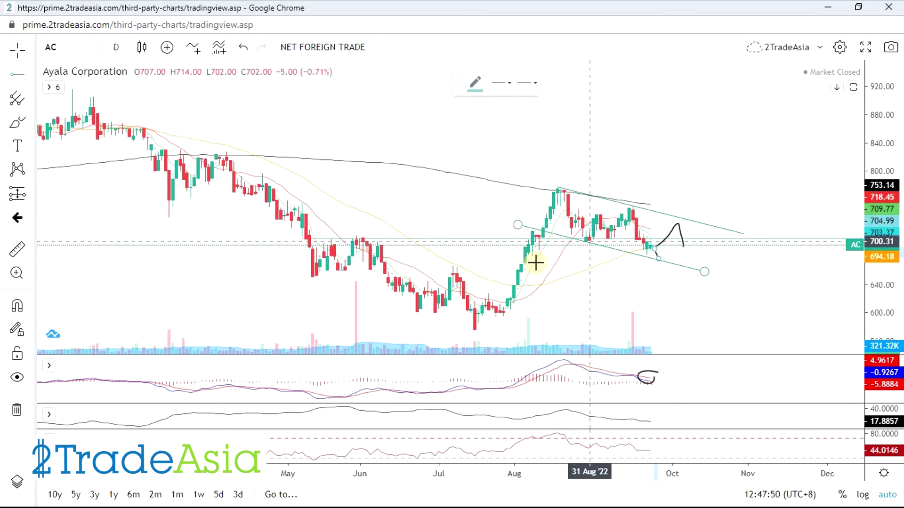
left_click(302, 276)
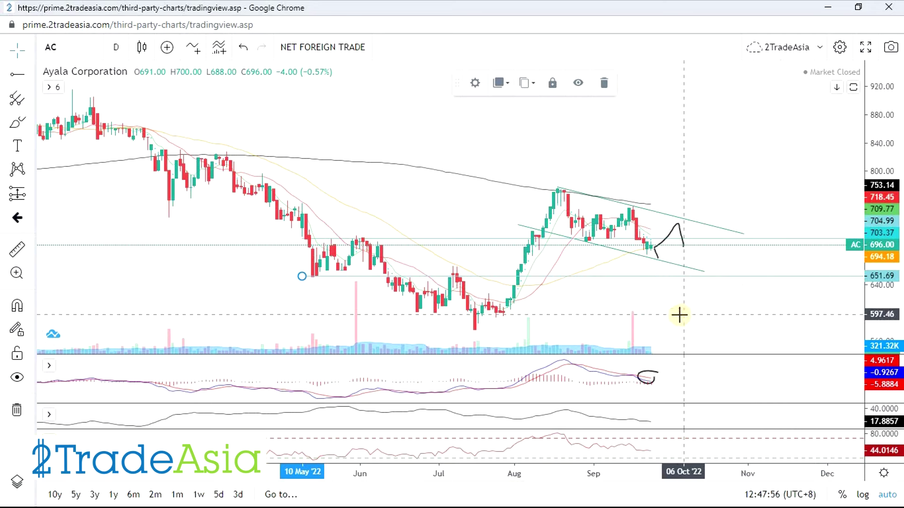
Step: Circle the most recent volume bars on the AC chart with the Brush
scroll(725, 315, "up", 1)
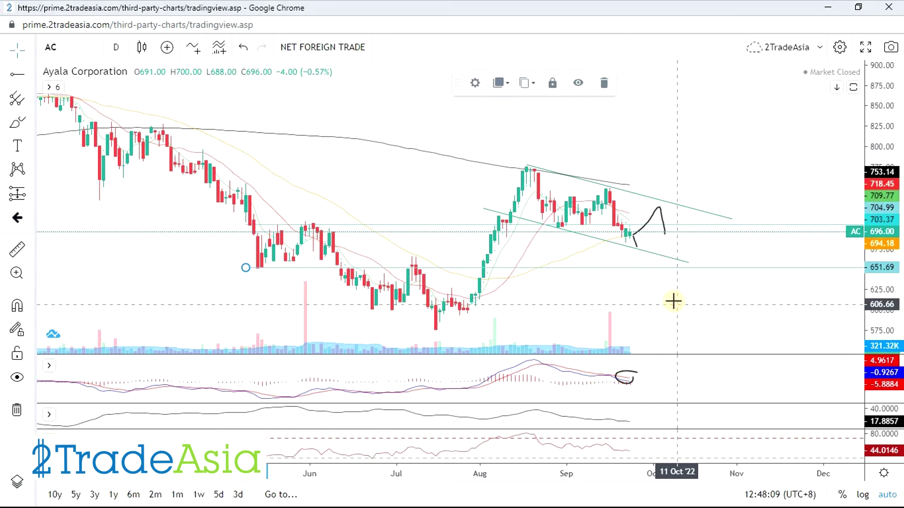
left_click_drag(671, 300, 597, 242)
scroll(591, 229, "up", 3)
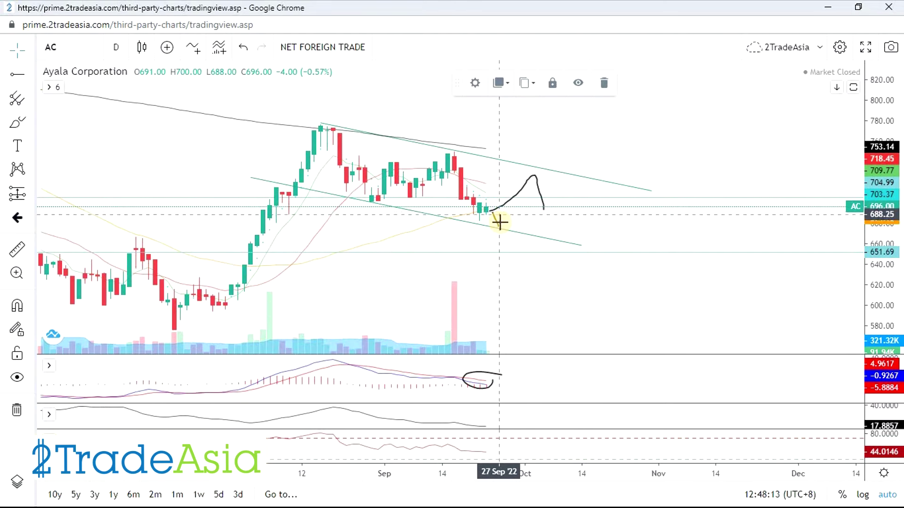
scroll(558, 290, "up", 1)
left_click(20, 123)
mouse_move(449, 343)
left_mouse_down()
mouse_move(439, 339)
mouse_move(452, 354)
mouse_move(461, 345)
left_mouse_up()
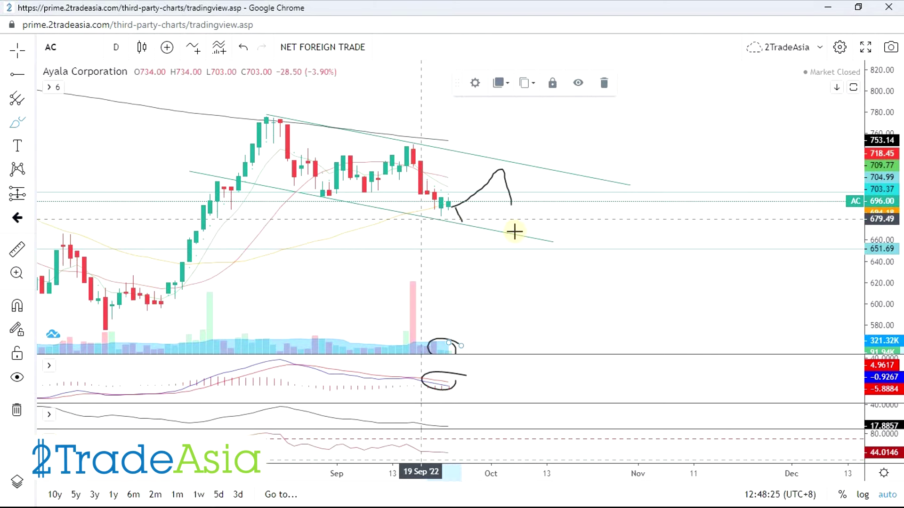
Step: Sketch an alternative freehand path dropping from the latest candles to the 651.69 ray and rebounding to about 700 by mid-October
mouse_move(453, 207)
left_mouse_down()
mouse_move(484, 253)
mouse_move(524, 219)
left_mouse_up()
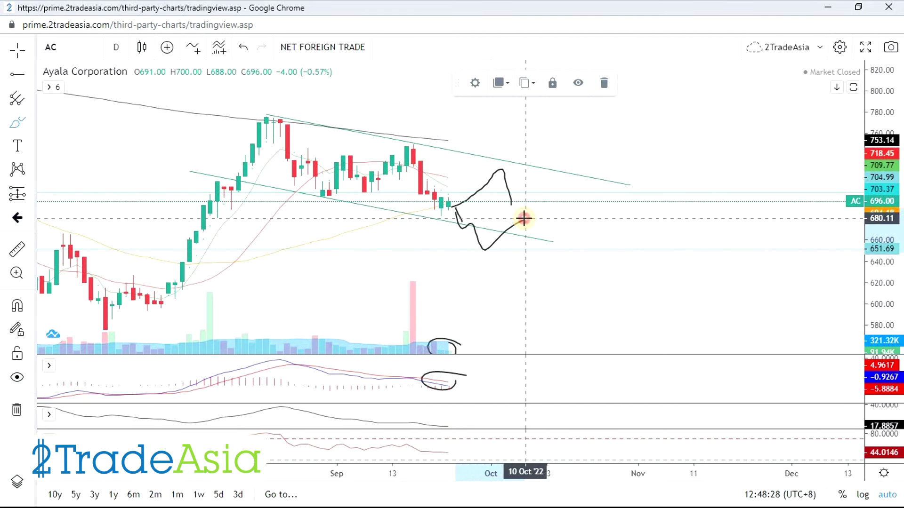
left_click_drag(526, 214, 551, 203)
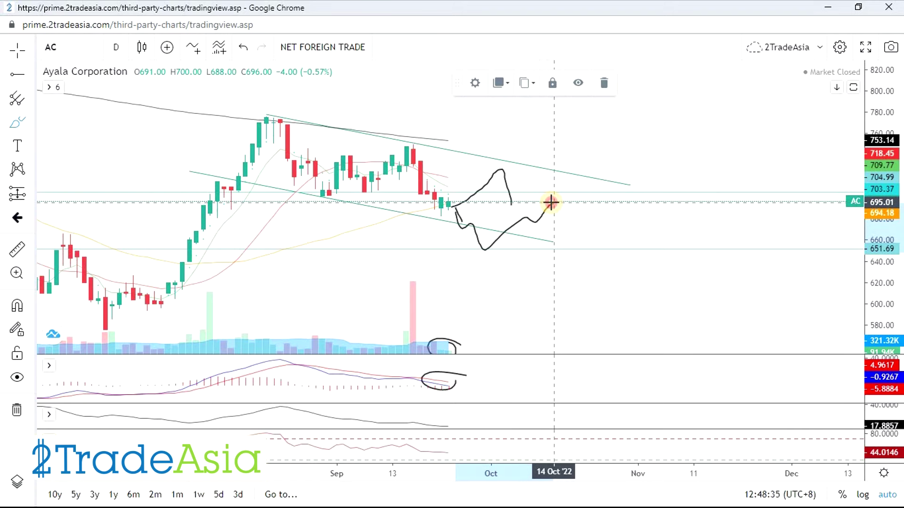
left_click_drag(552, 199, 554, 195)
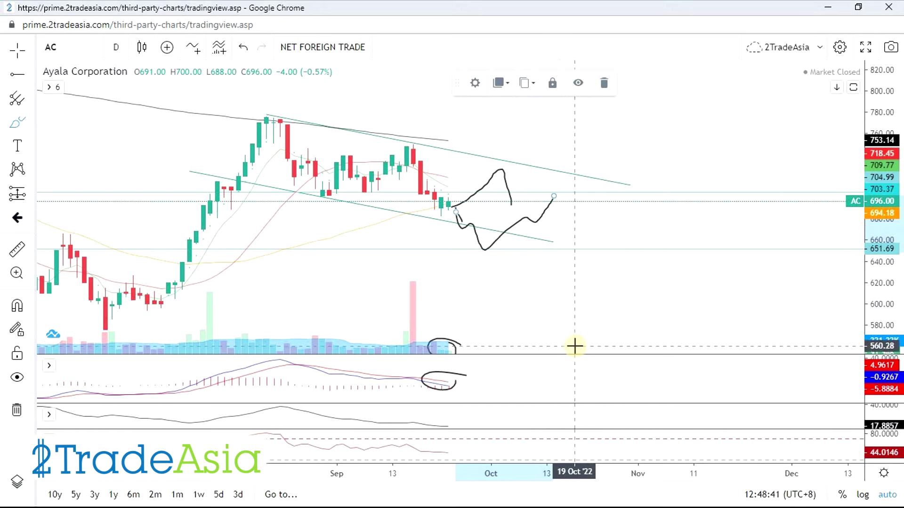
scroll(573, 344, "down", 2)
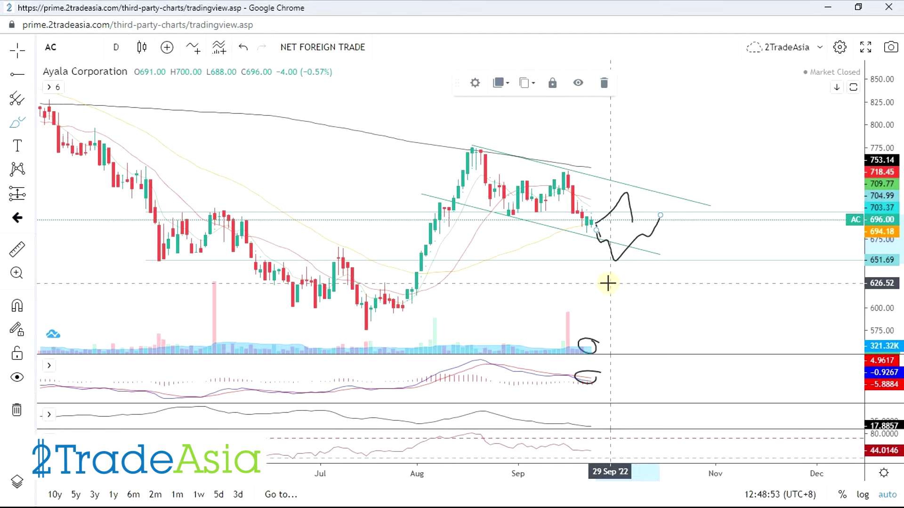
scroll(617, 284, "up", 1)
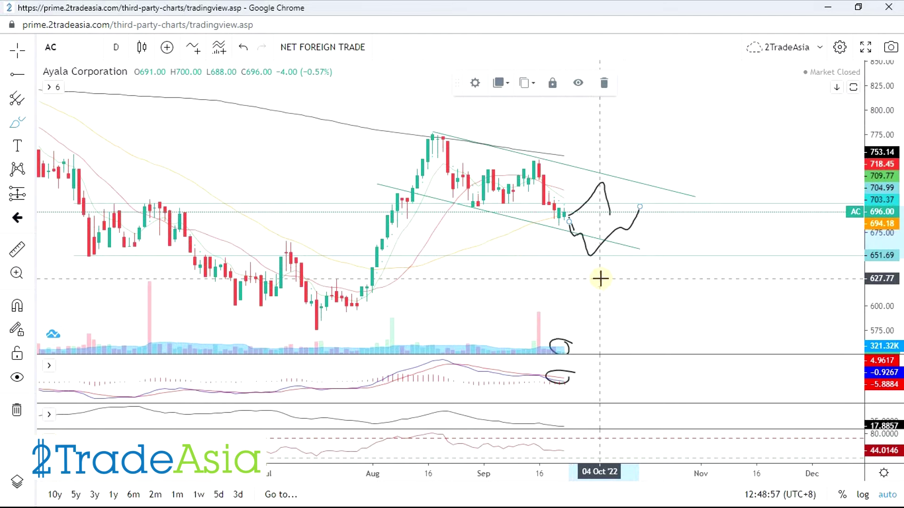
scroll(589, 301, "up", 1)
scroll(591, 278, "down", 1)
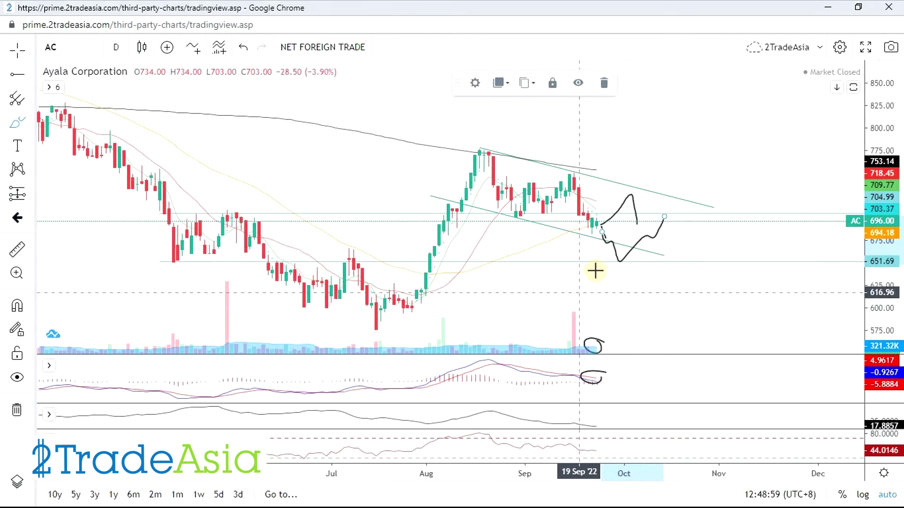
Step: Switch to the Google Sheets stock comparison and review AC's profitability ratios, then its YoY, QoQ and 2022 income growth
scroll(601, 317, "down", 1)
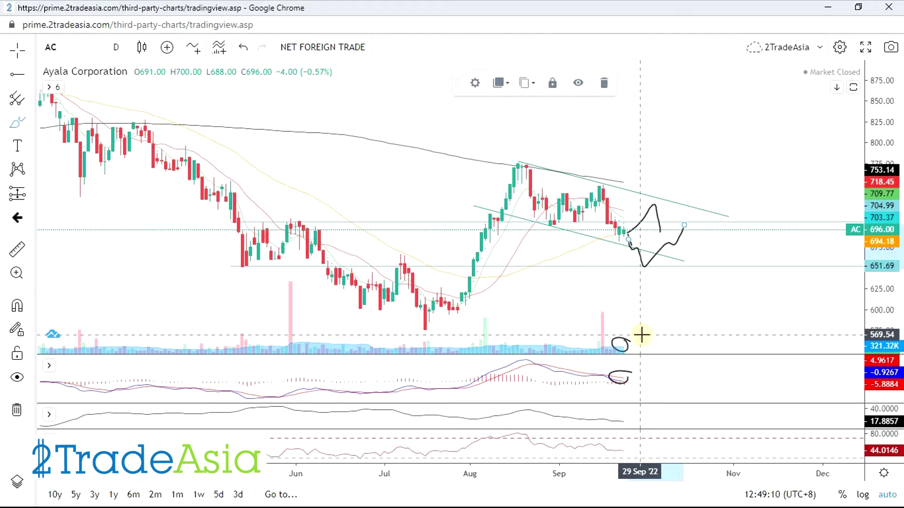
key("alt+Tab")
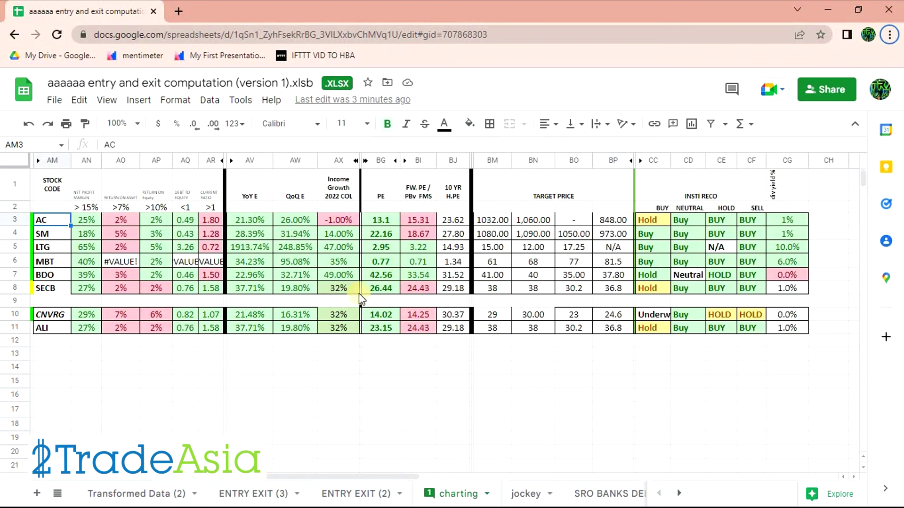
left_click_drag(214, 352, 211, 342)
left_click(90, 223)
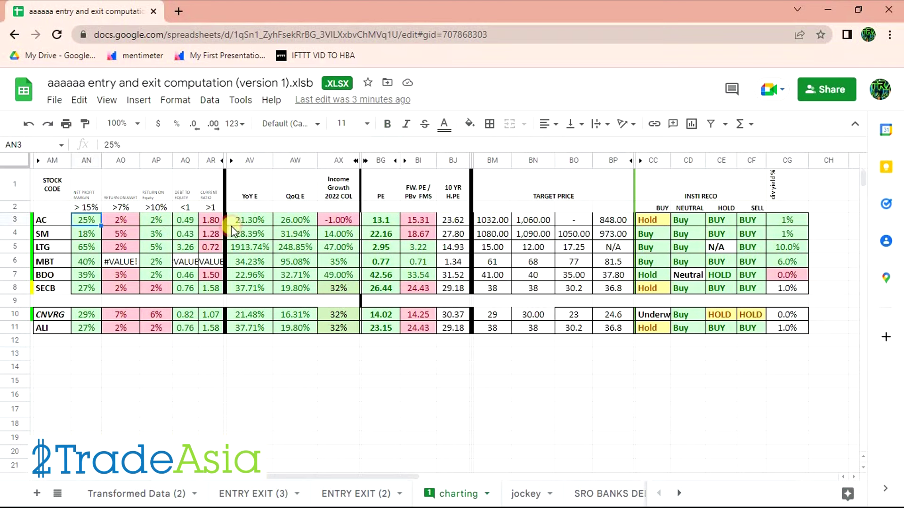
left_click(243, 221)
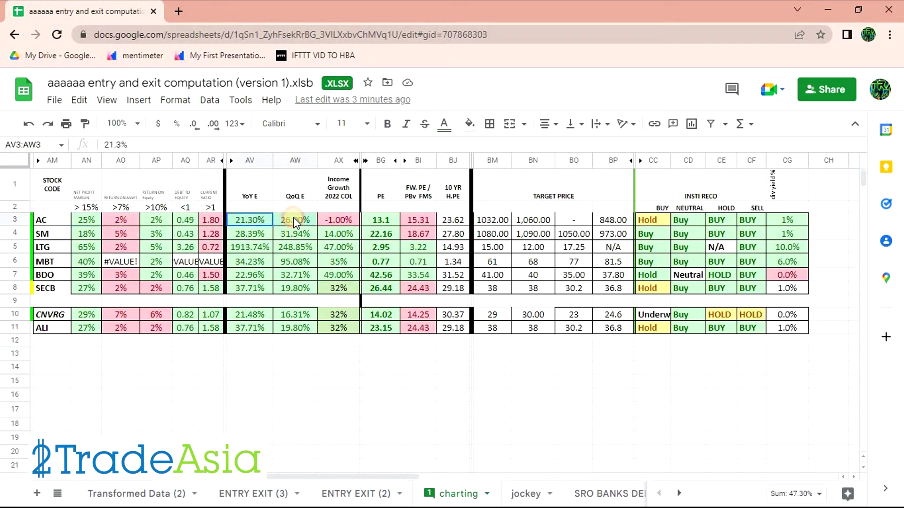
left_click(293, 216, "shift")
left_click(343, 219)
left_click(253, 220)
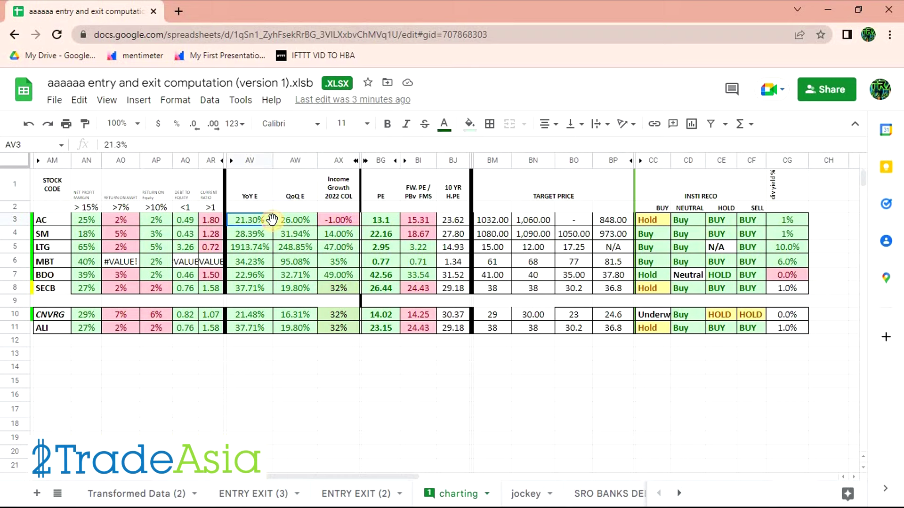
left_click_drag(86, 219, 155, 220)
Step: Review AC's PE figures, target prices, institutional recommendations and dividend yield in row 3
left_click(384, 222)
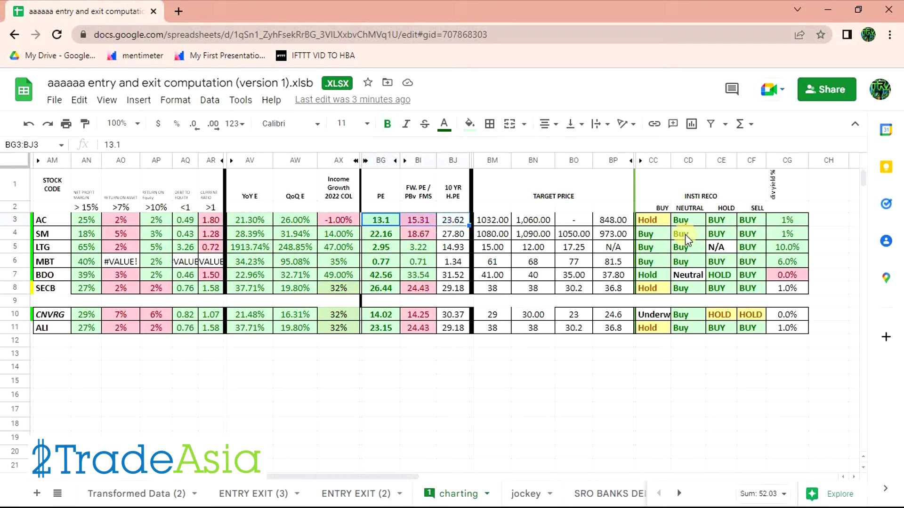
left_click(495, 223)
left_click(606, 222)
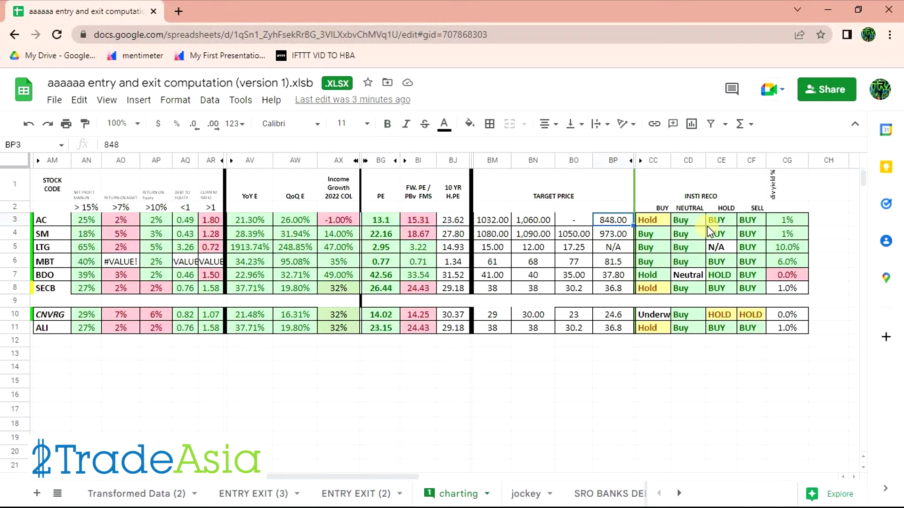
left_click(790, 220)
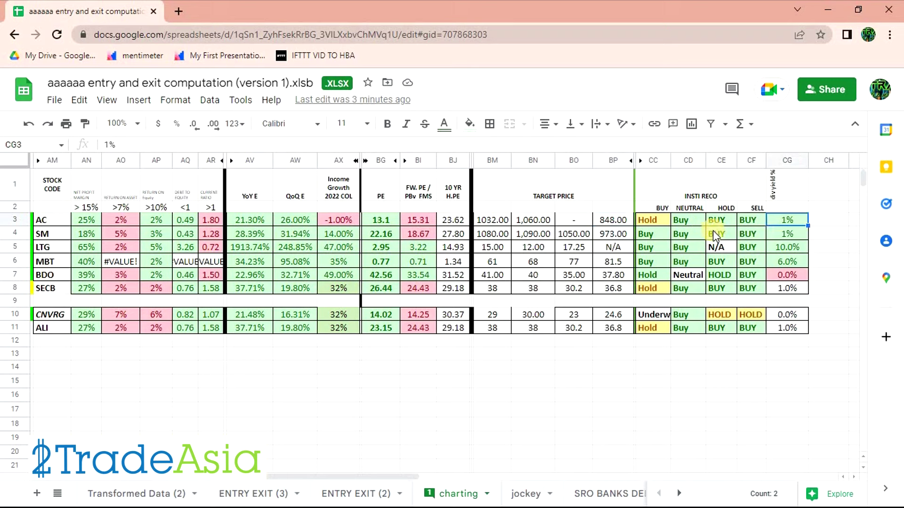
left_click(617, 222)
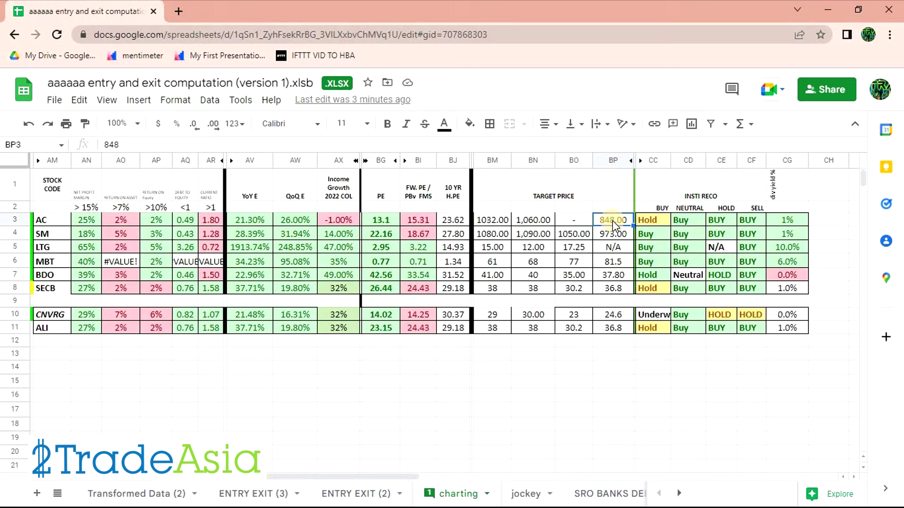
Step: Return to the AC chart and measure the potential rise from the 651.69 ray to the 848.00 target price
key("alt+Tab")
scroll(624, 285, "down", 2)
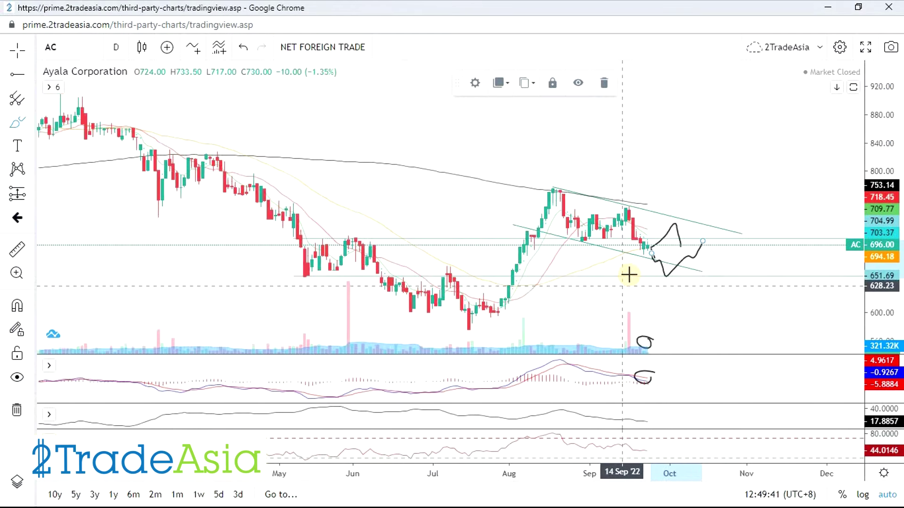
left_click(17, 250)
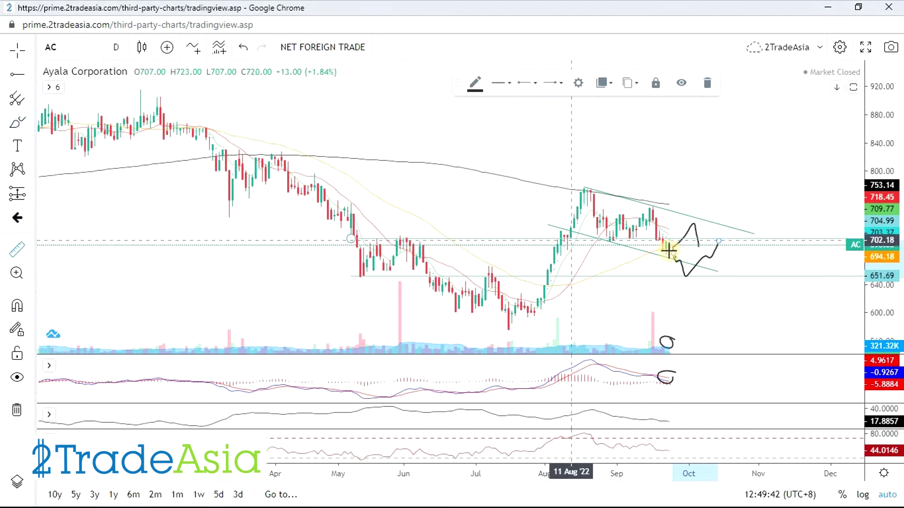
left_click(742, 277)
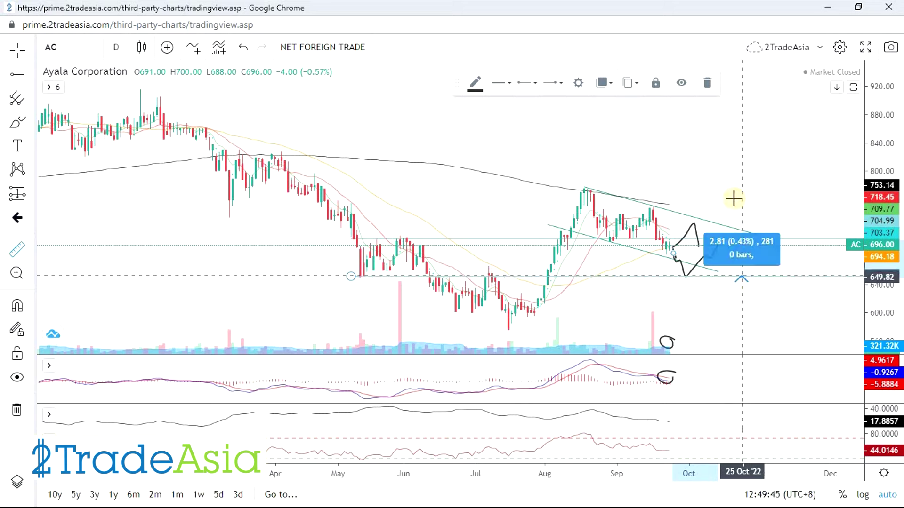
left_click(728, 136)
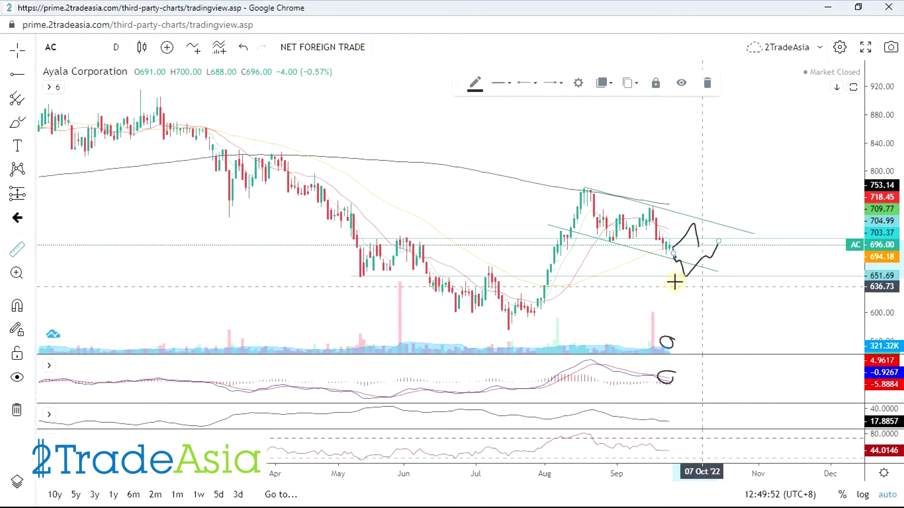
scroll(682, 324, "up", 2)
scroll(609, 357, "down", 1)
scroll(634, 309, "down", 2)
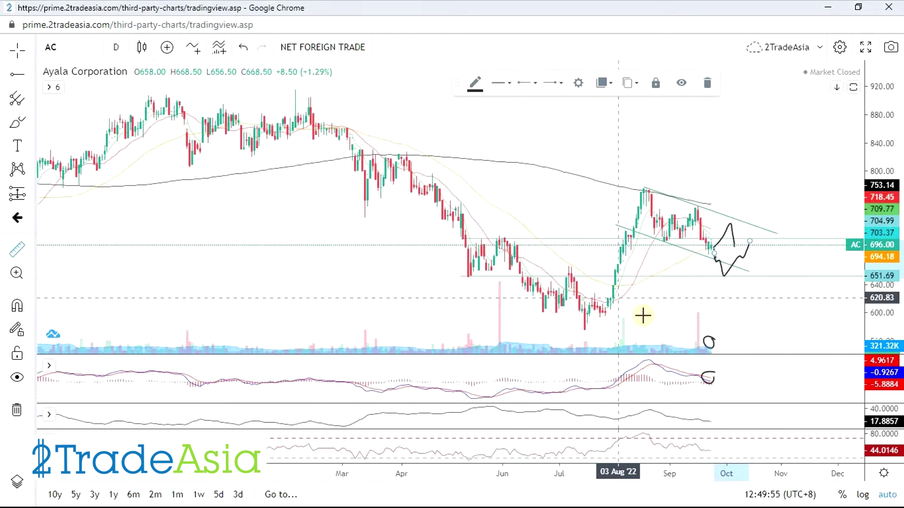
scroll(701, 312, "up", 2)
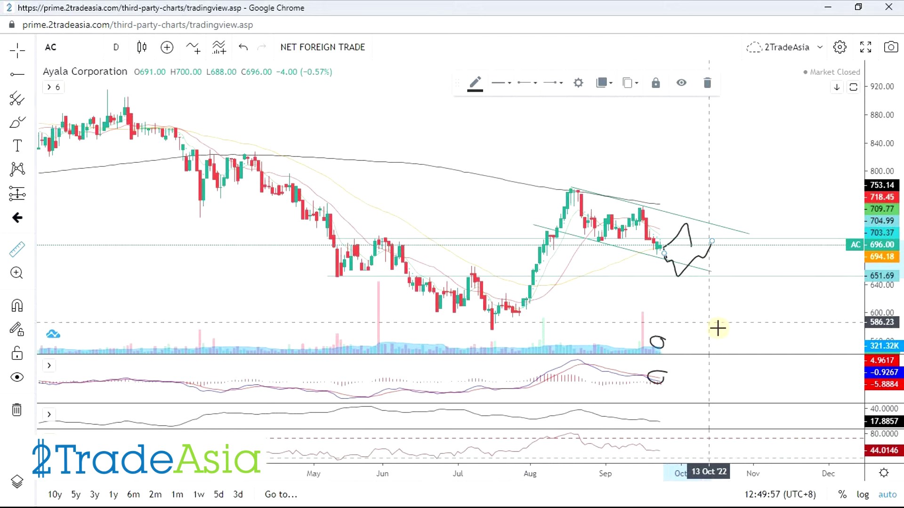
scroll(631, 335, "up", 2)
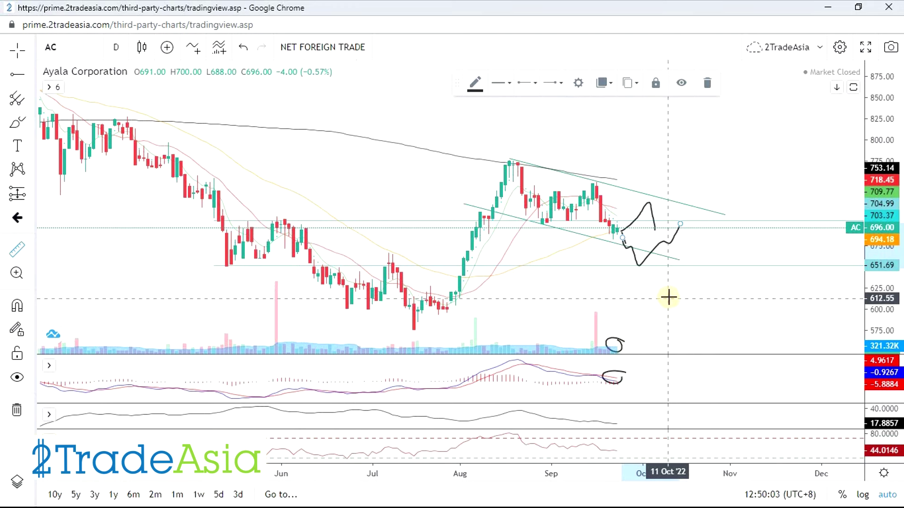
scroll(670, 296, "down", 1)
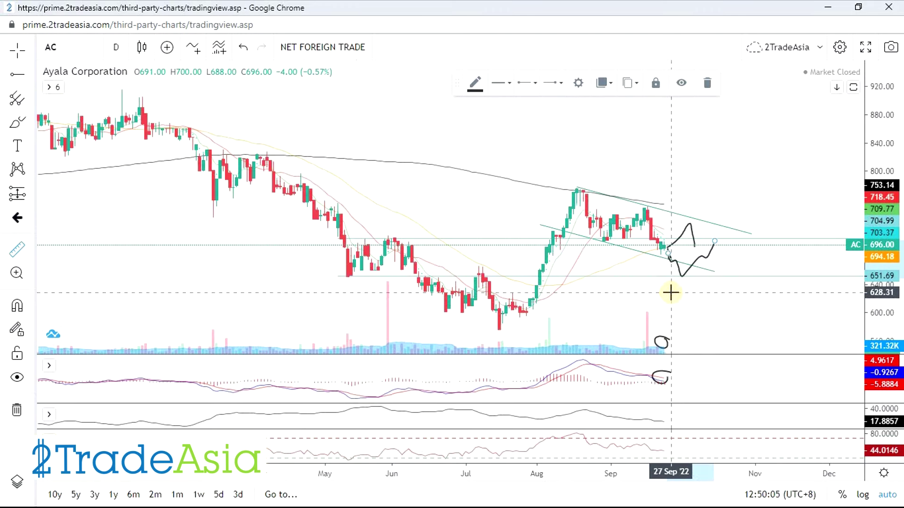
Step: Look up the stock listed after AC in the spreadsheet and load the SM chart
key("alt+Tab")
left_click(42, 230)
key("Right")
key("alt+Tab")
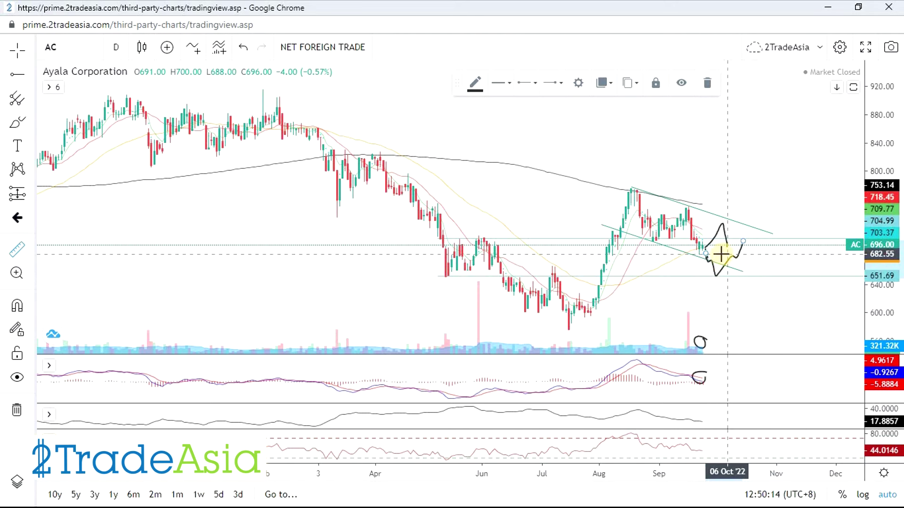
scroll(665, 254, "up", 2)
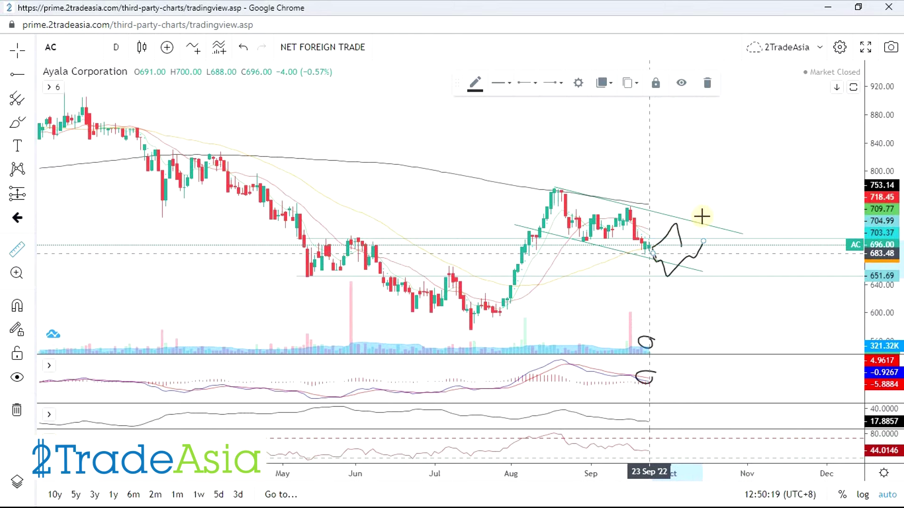
key("alt+Tab")
key("alt+Tab")
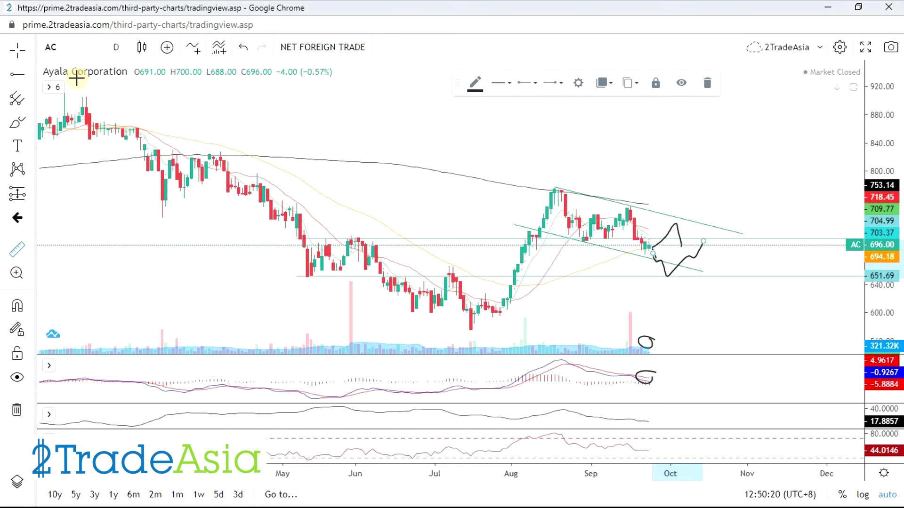
left_click(74, 49)
type("SM")
key("Return")
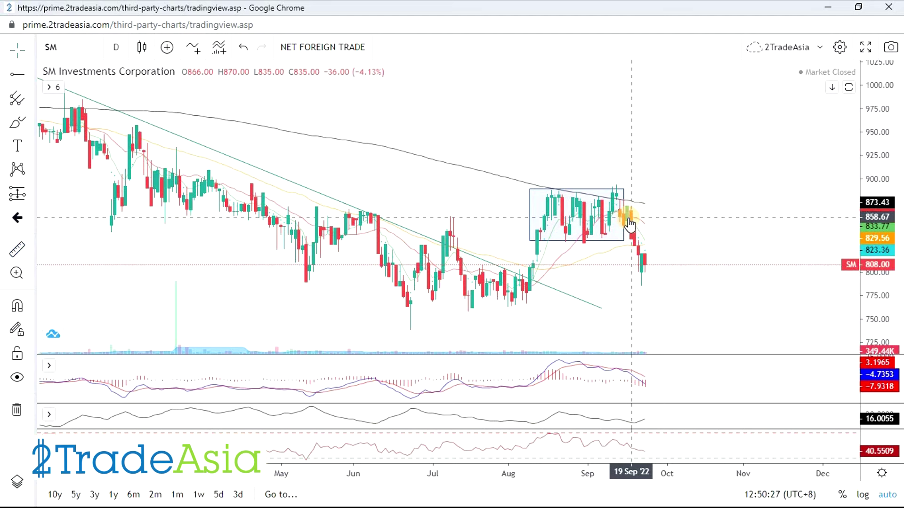
Step: Extend the consolidation rectangle on the SM chart so that it ends at 04 Oct '22
left_click(624, 241)
left_click_drag(624, 241, 669, 241)
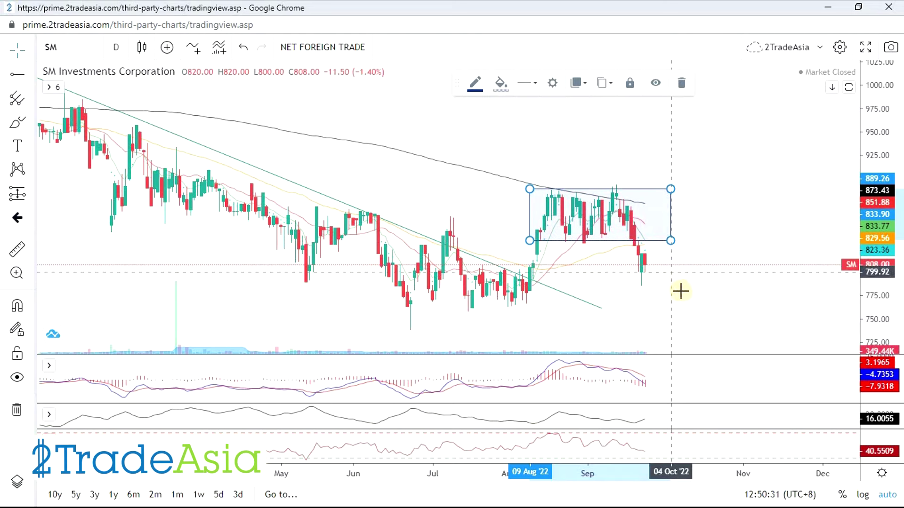
scroll(678, 283, "down", 3)
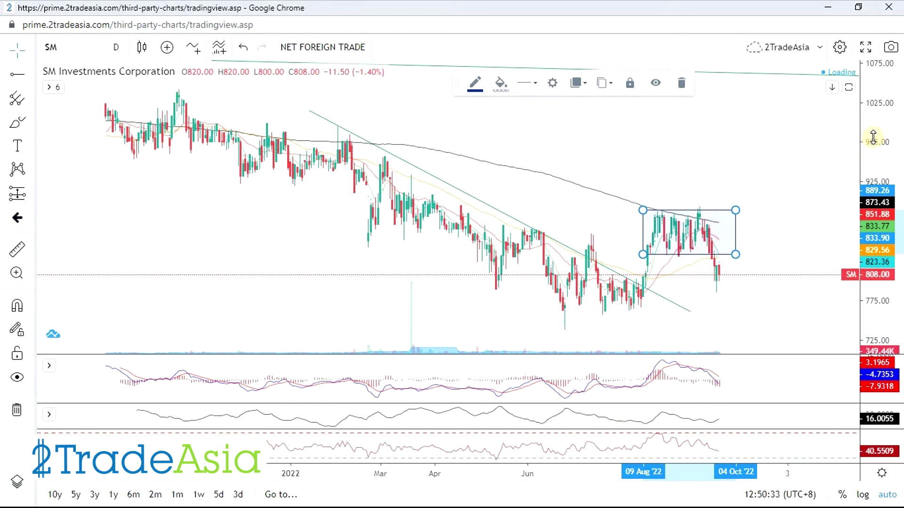
scroll(753, 273, "down", 2)
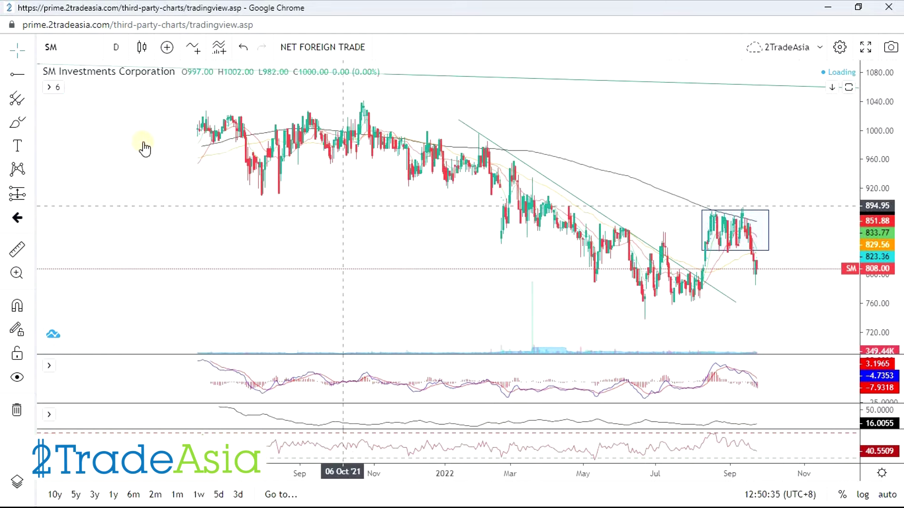
Step: Add a horizontal ray on the SM chart at about 805.90, starting from 25 Jul '22
left_click(17, 123)
scroll(724, 381, "up", 4)
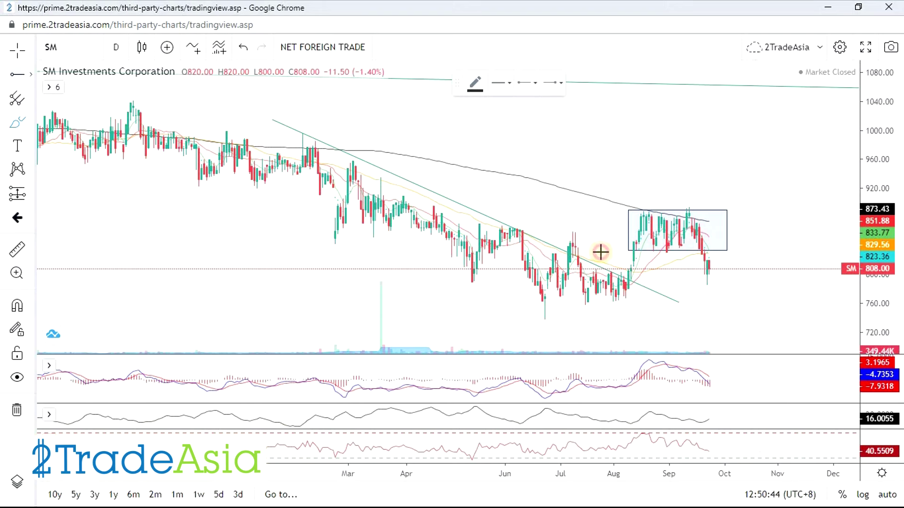
left_click(600, 270)
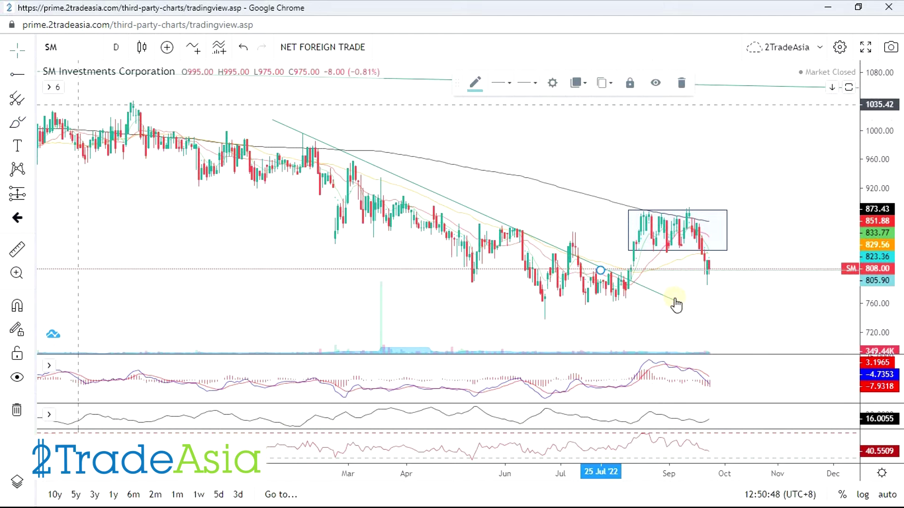
scroll(769, 324, "down", 3)
scroll(803, 234, "up", 4)
left_click(801, 223)
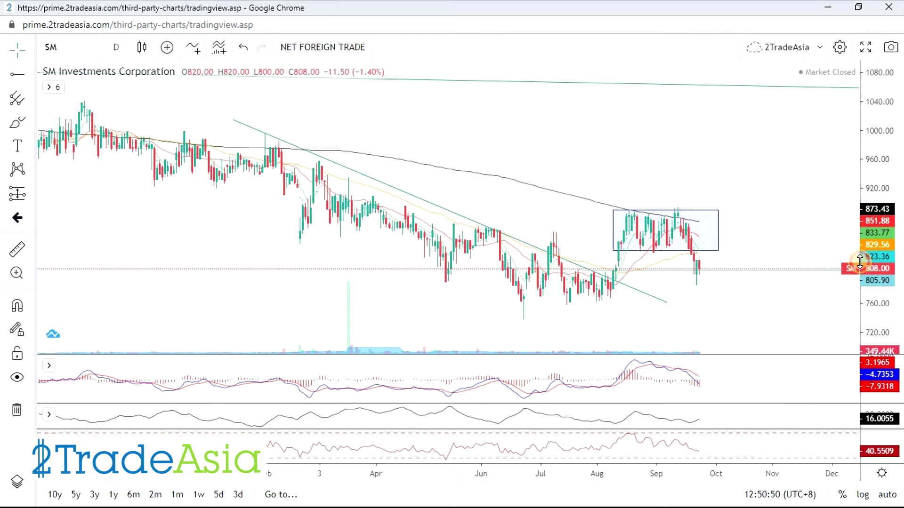
Step: Draw a rising trend line from the 23 Jun '22 low at about 735.68, under the September low, to early November
left_click_drag(859, 262, 859, 240)
scroll(821, 270, "down", 3)
left_click_drag(869, 178, 870, 232)
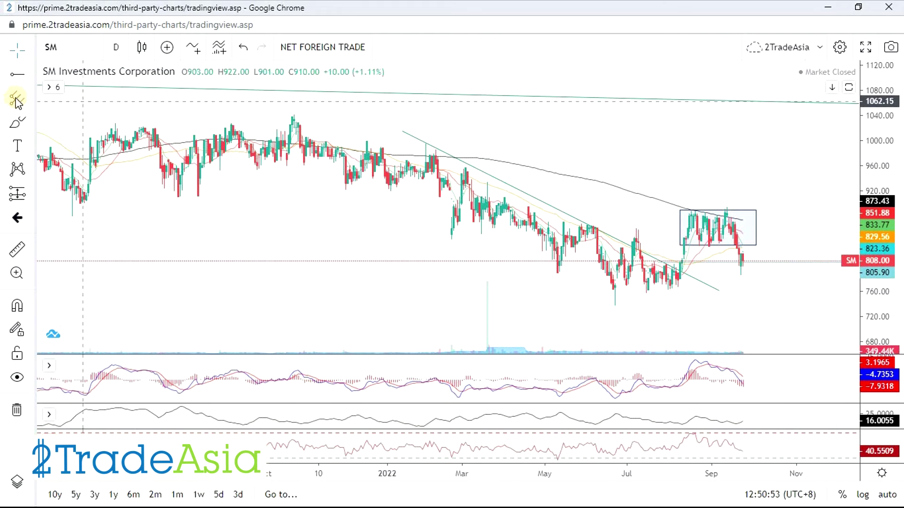
left_click(31, 74)
left_click(51, 76)
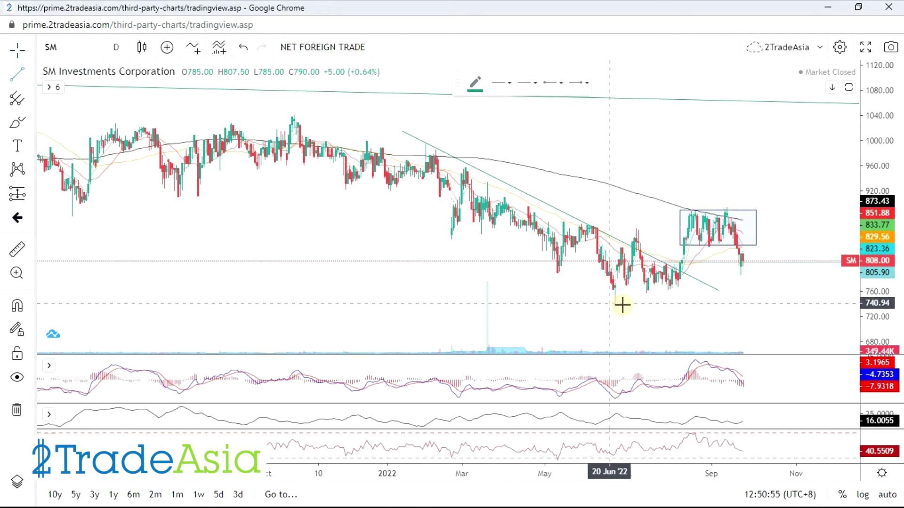
left_click(801, 253)
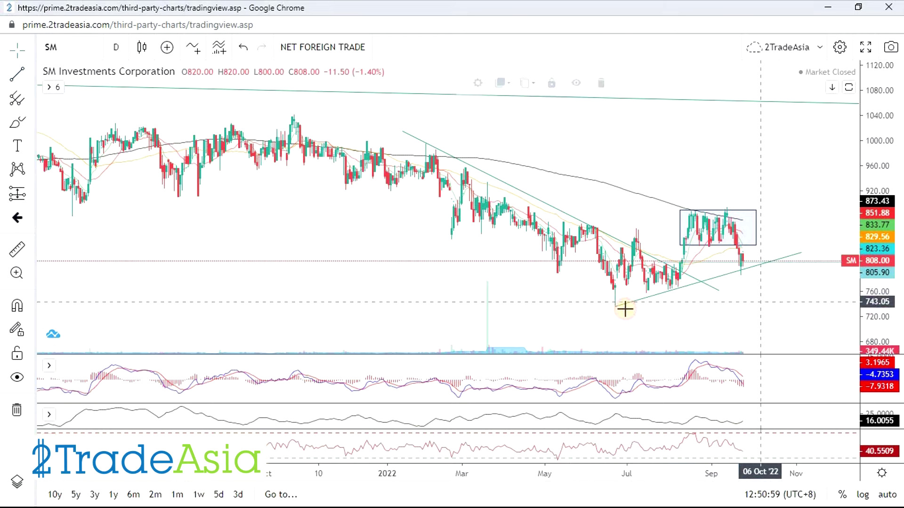
Step: Examine SM's August break above the falling trend line and the price action inside the consolidation rectangle
scroll(709, 323, "up", 2)
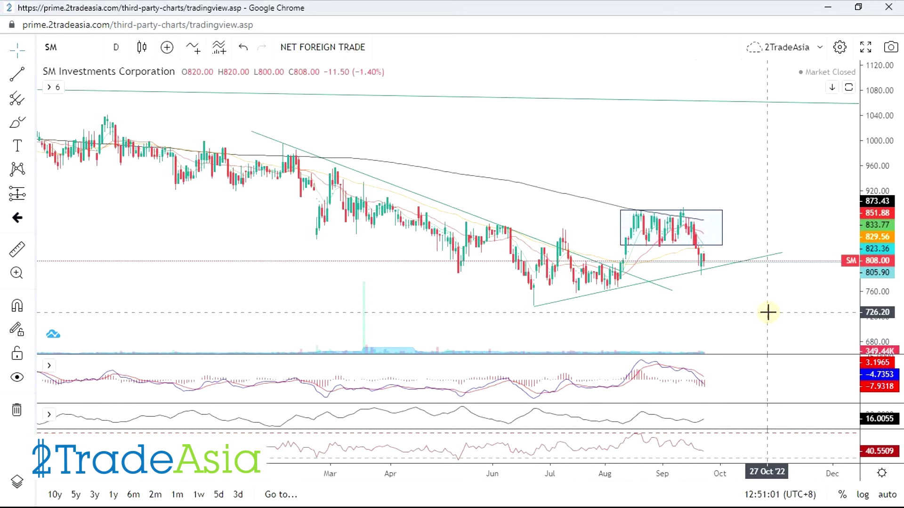
scroll(720, 365, "down", 2)
scroll(664, 302, "right", 2)
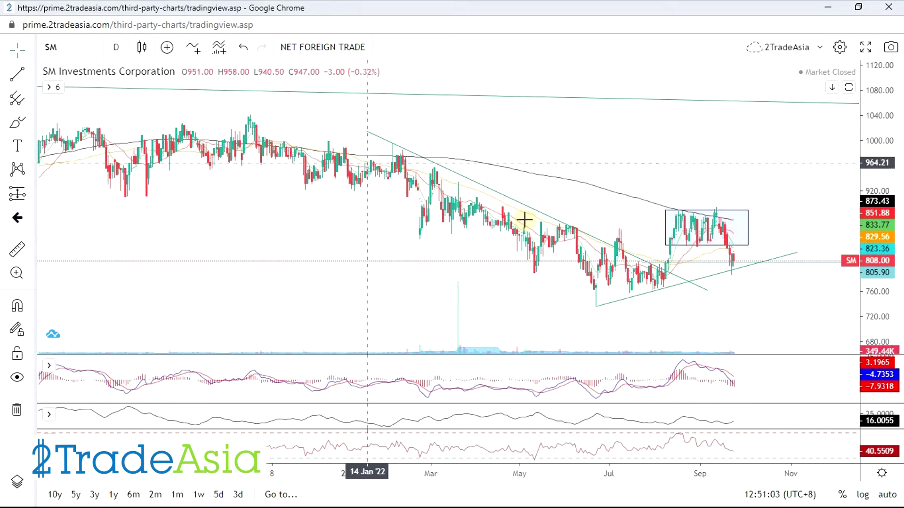
left_click(669, 271)
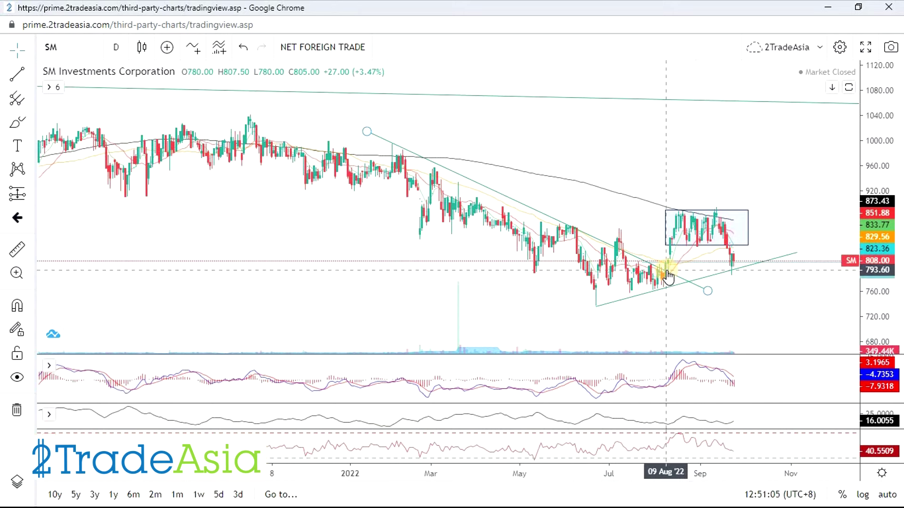
left_click(686, 218)
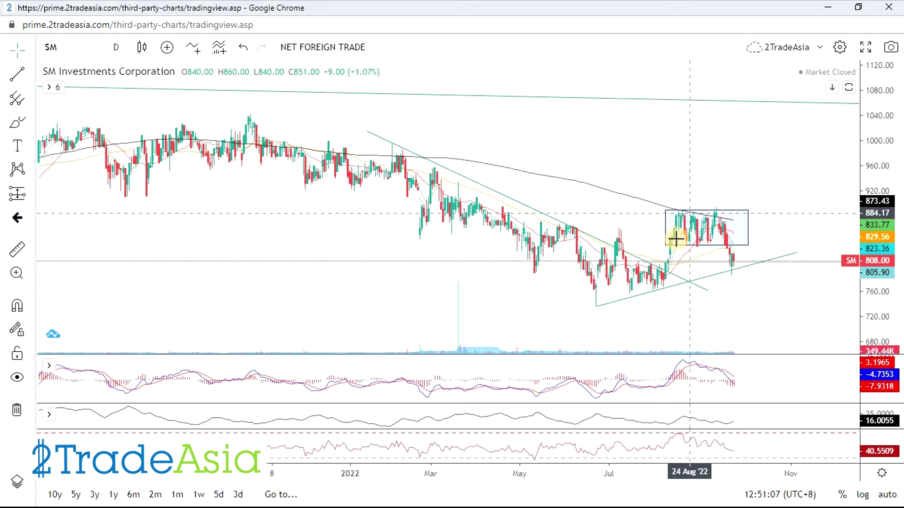
left_click(722, 240)
scroll(723, 239, "up", 1)
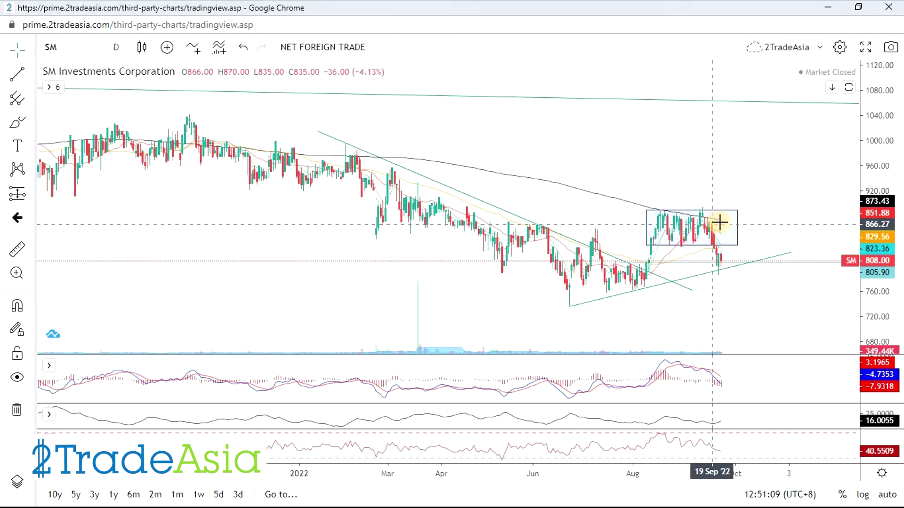
Step: Draw a rectangle on the SM chart from 09 Sep '22 to 02 Nov '22, between about 832.82 and 799.89
scroll(756, 254, "up", 4)
left_click_drag(878, 295, 877, 228)
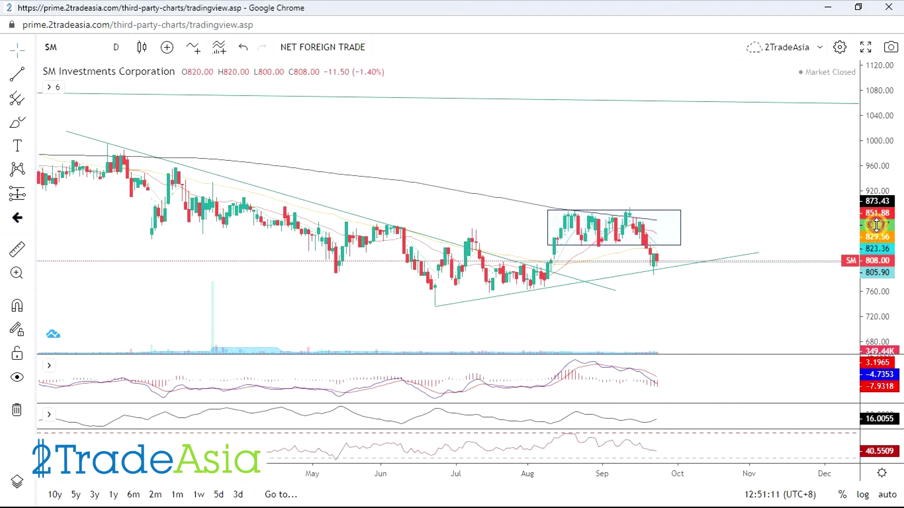
left_click_drag(738, 246, 764, 178)
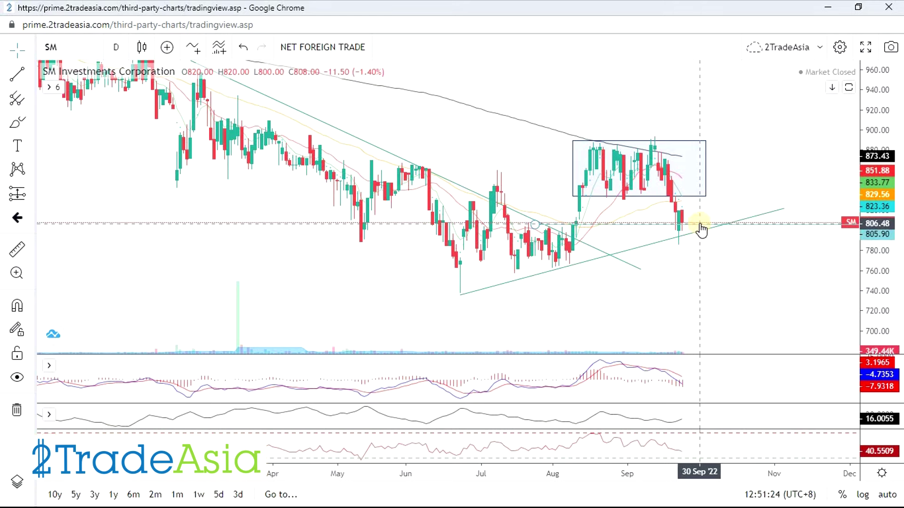
left_click(29, 123)
left_click(76, 148)
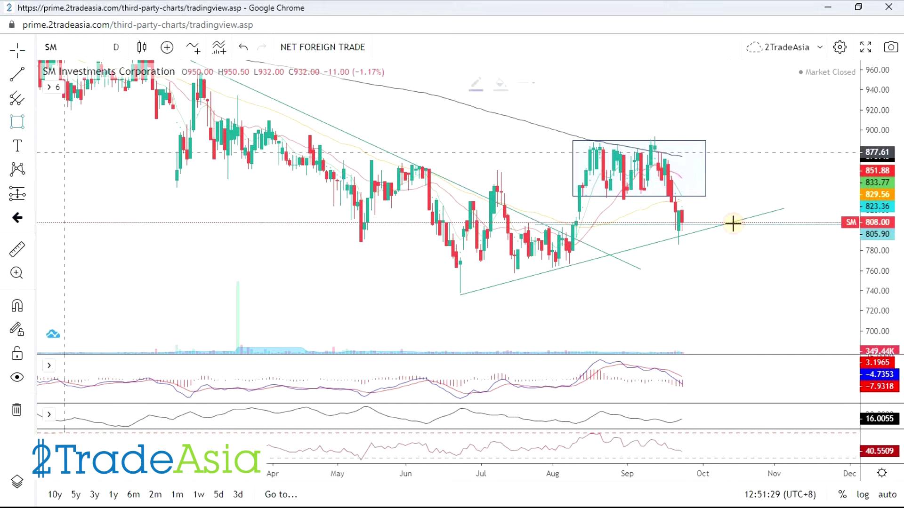
left_click_drag(647, 197, 777, 230)
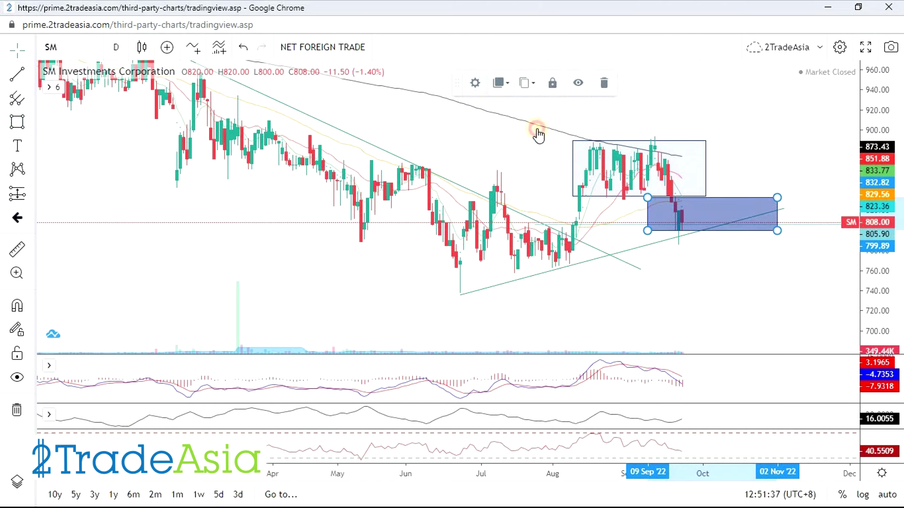
Step: Reduce the background opacity of the new lower rectangle to about 14%
left_click(475, 83)
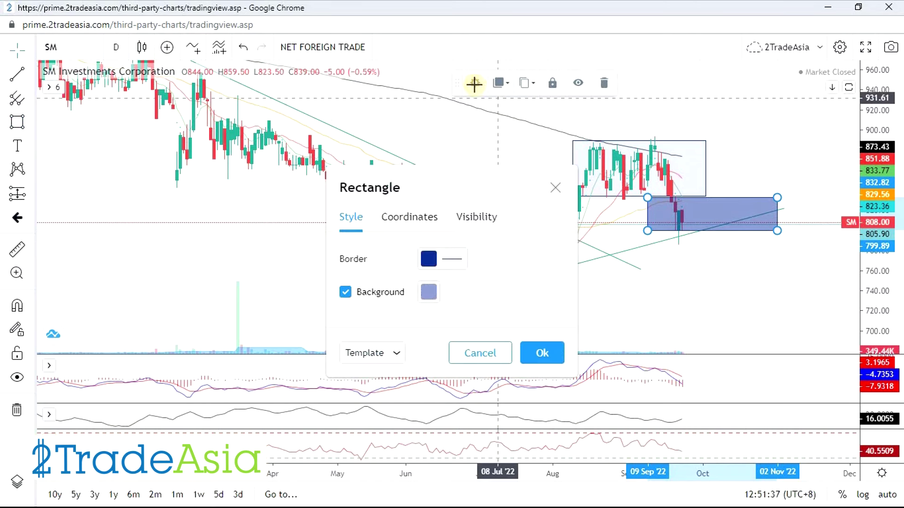
left_click(430, 291)
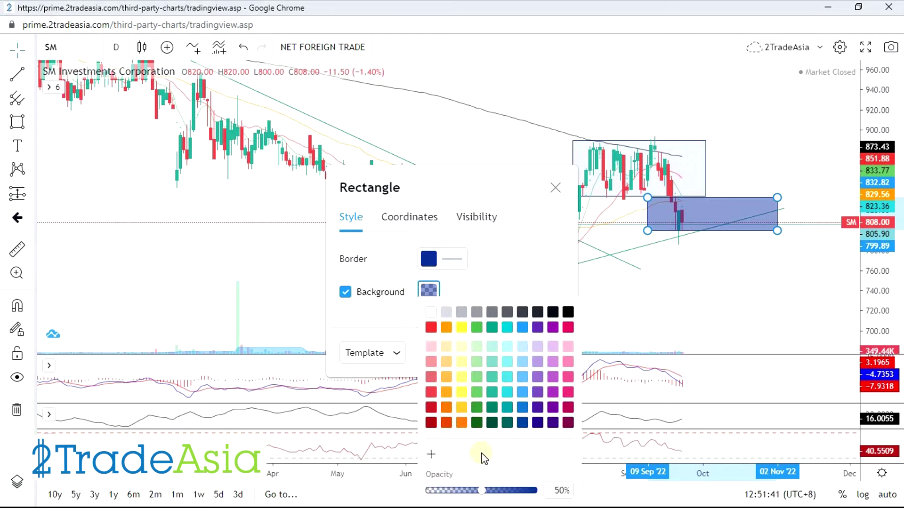
left_click(445, 491)
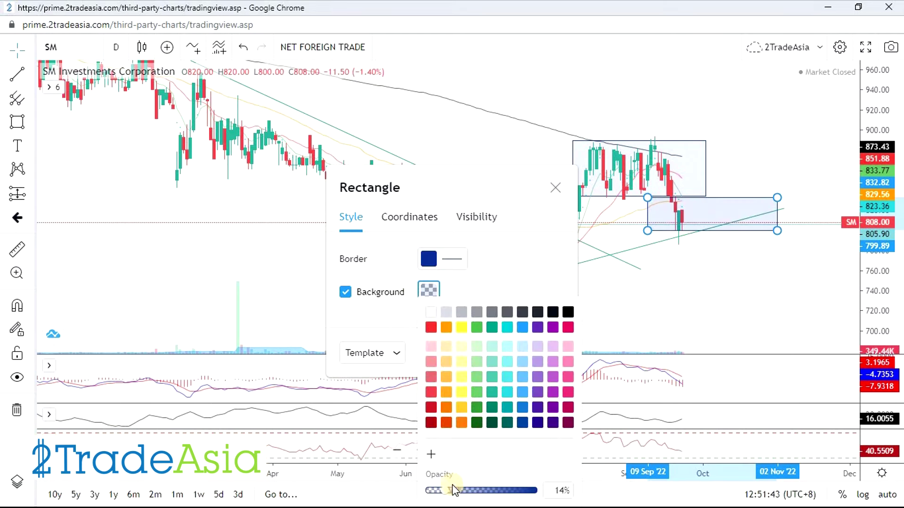
left_click(749, 306)
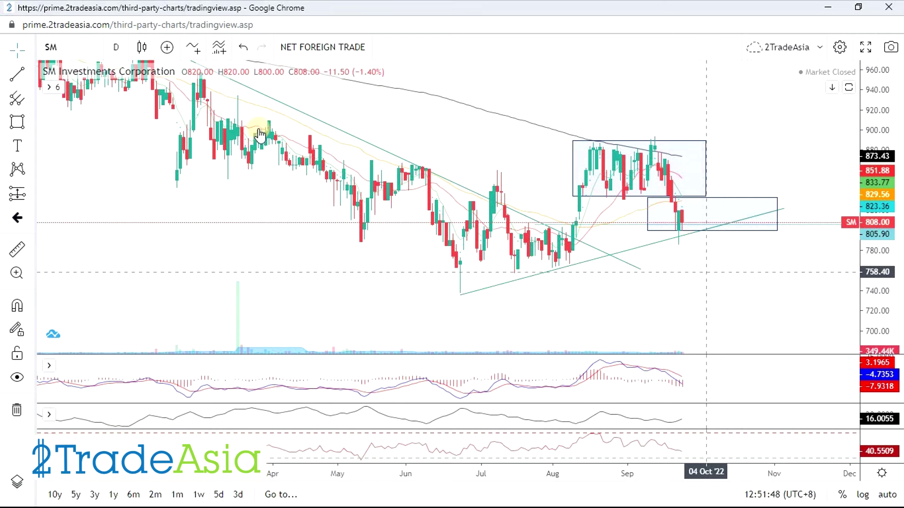
Step: Add a horizontal ray on the SM chart at about 757.74, starting from the late June '22 low
left_click(31, 74)
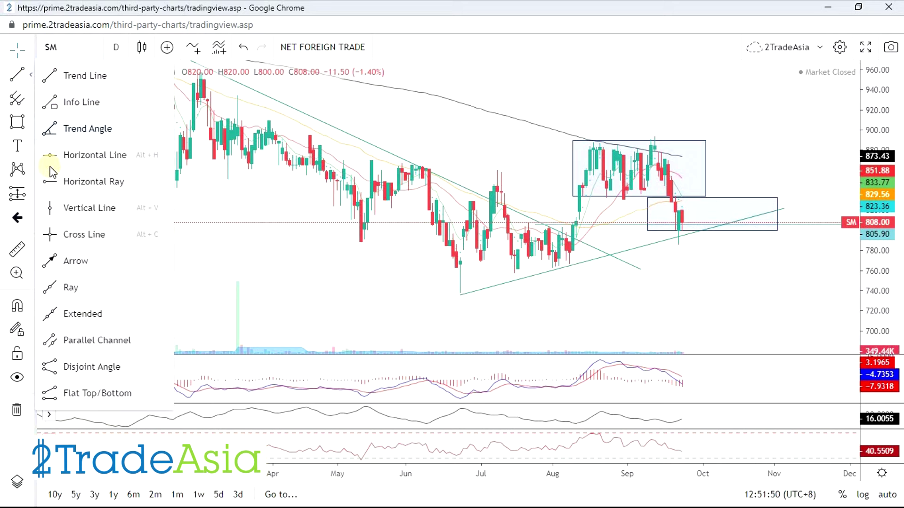
left_click(93, 182)
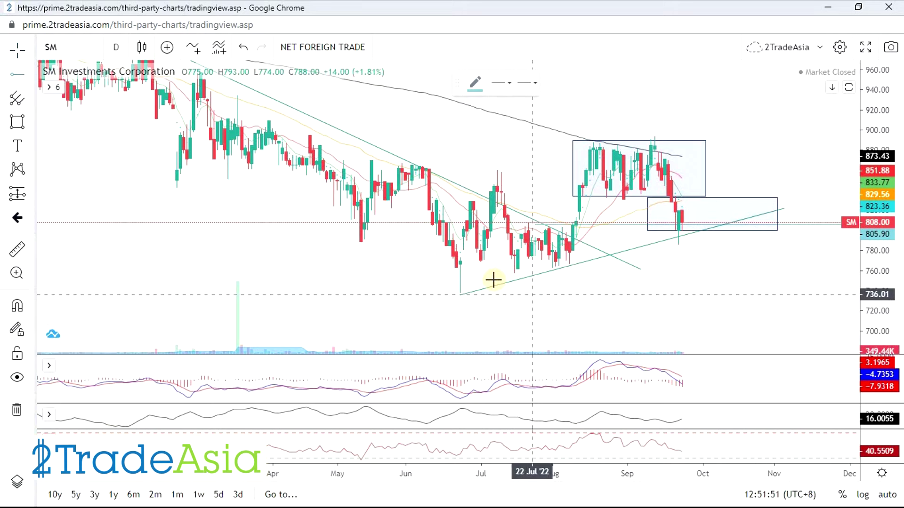
left_click(457, 272)
Step: Measure the SM price range across the height of the lower rectangle, from about 801.21 to 834.14
scroll(659, 309, "down", 4)
scroll(693, 313, "up", 4)
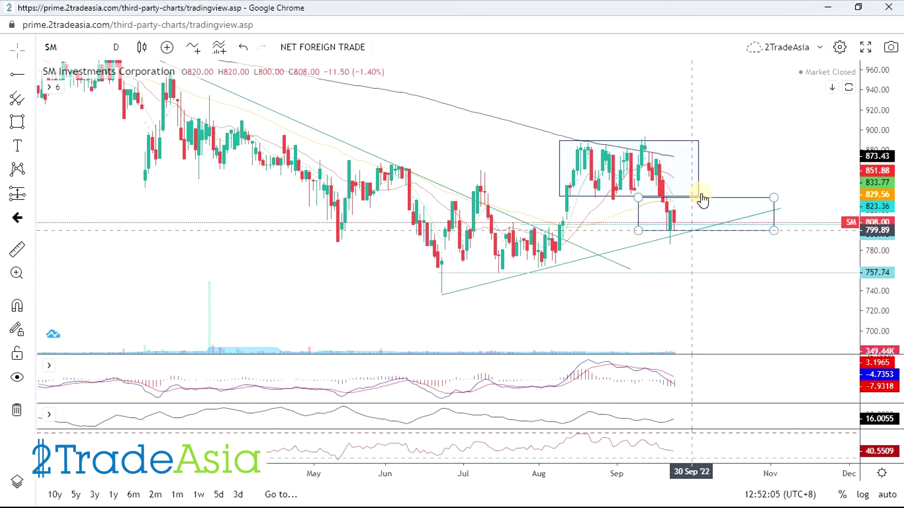
left_click(16, 249)
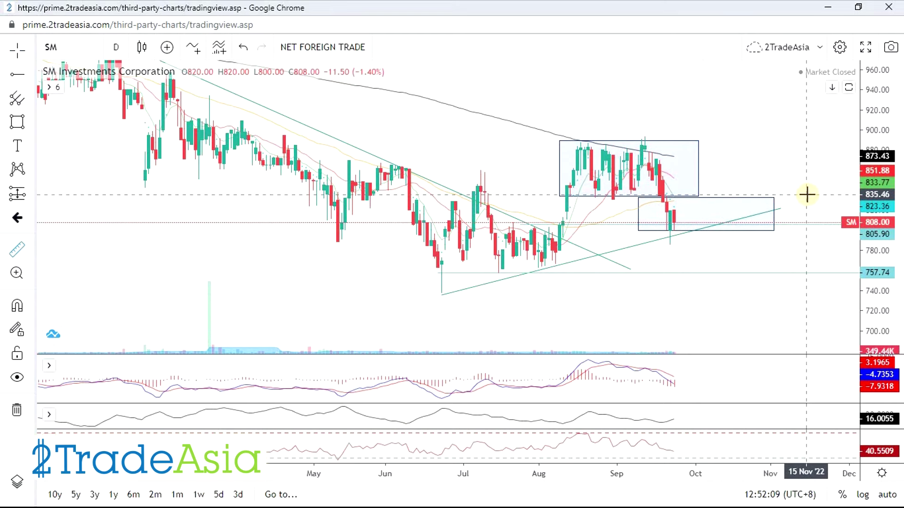
left_click(806, 226)
left_click(804, 226)
left_click(798, 229)
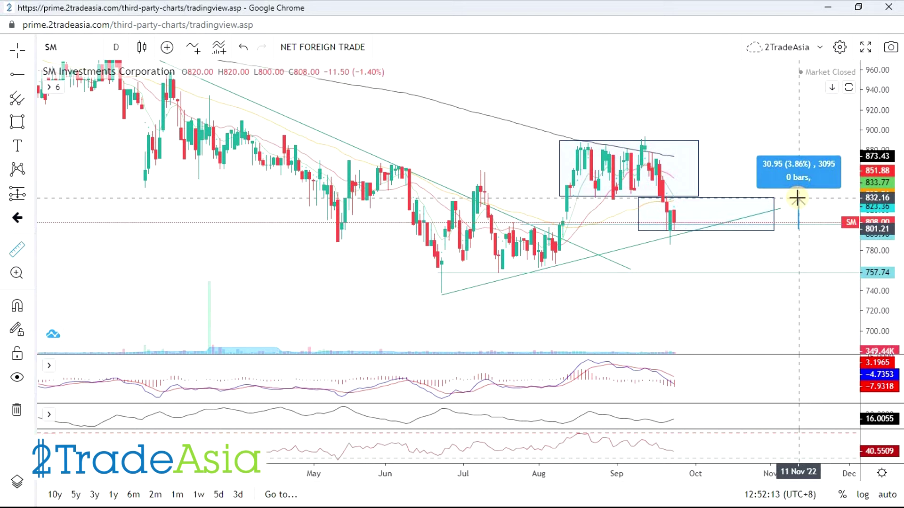
left_click_drag(797, 197, 799, 196)
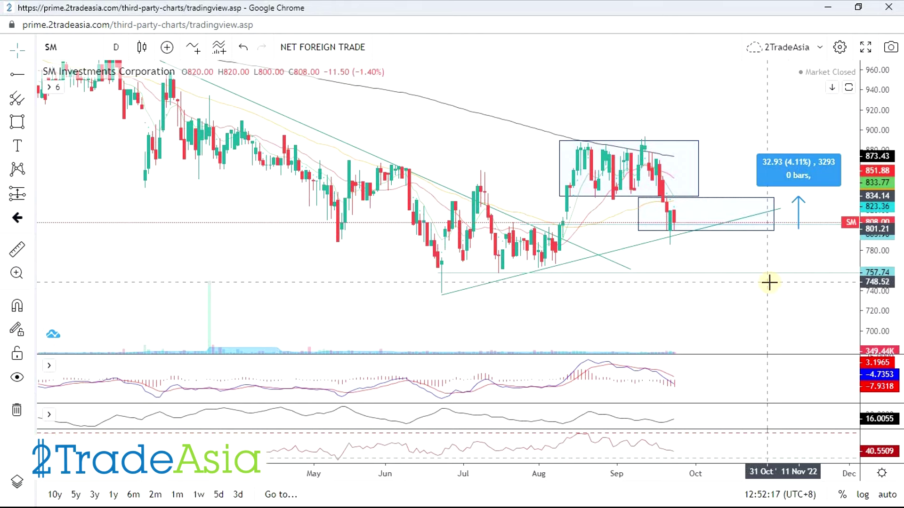
Step: Circle the latest MACD and RSI readings below the SM chart with freehand brush strokes
scroll(770, 283, "down", 1)
scroll(709, 291, "up", 1)
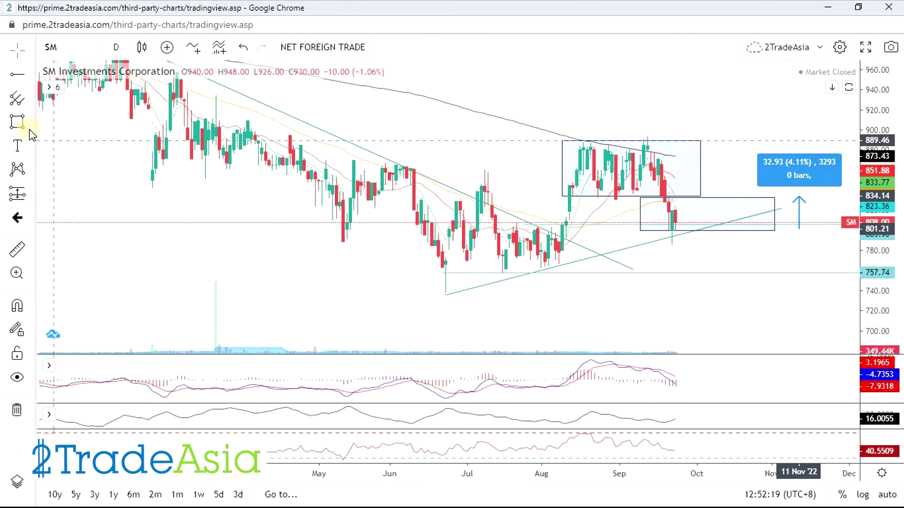
left_click(71, 123)
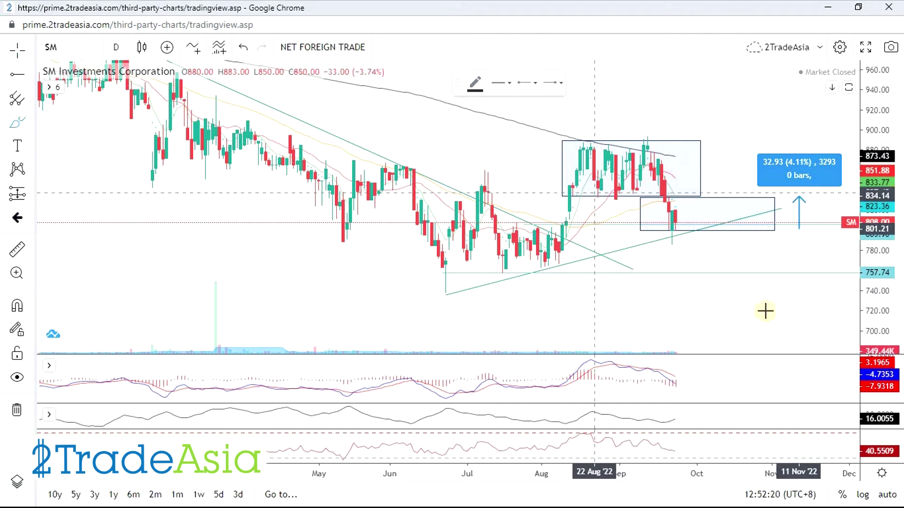
mouse_move(697, 380)
left_mouse_down()
mouse_move(663, 383)
mouse_move(686, 394)
left_mouse_up()
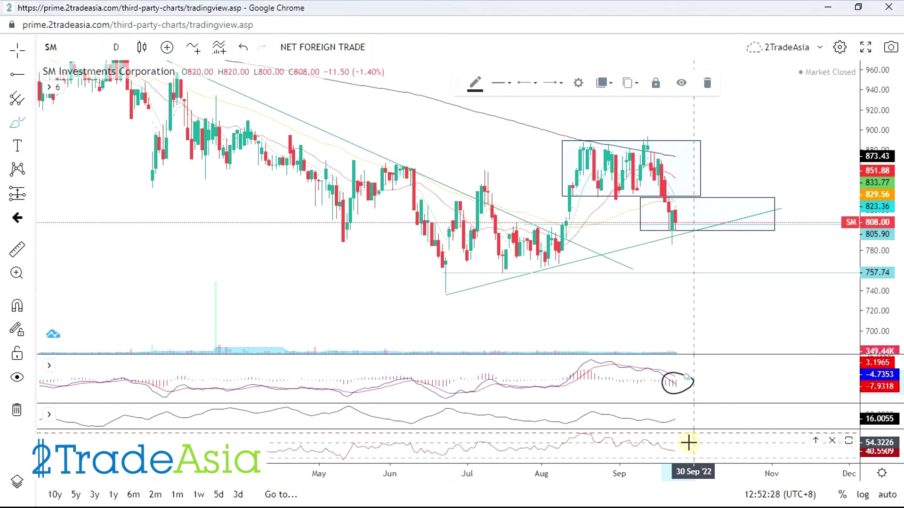
mouse_move(682, 451)
left_mouse_down()
mouse_move(676, 457)
mouse_move(683, 450)
left_mouse_up()
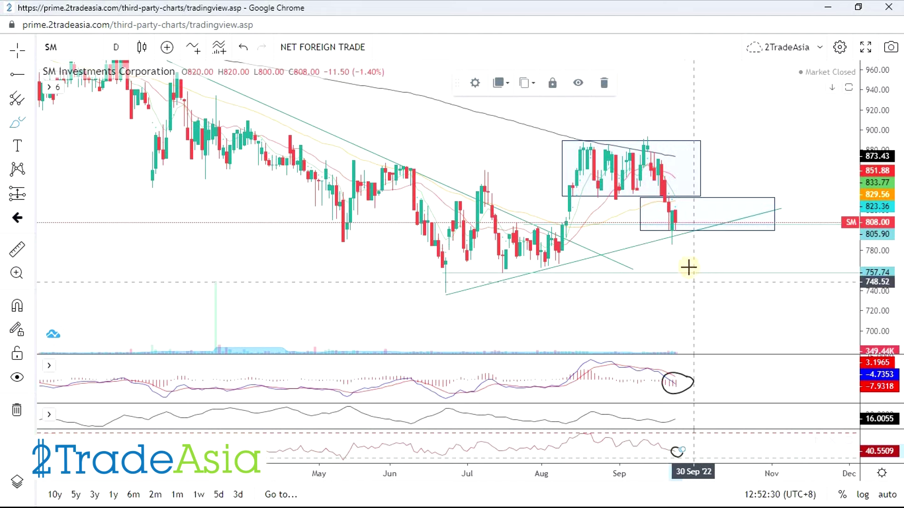
scroll(730, 302, "down", 5)
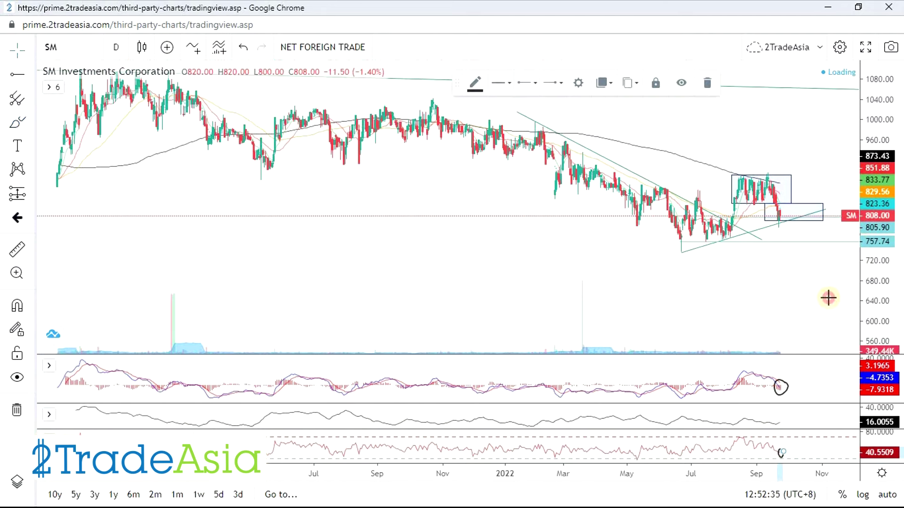
scroll(807, 303, "down", 5)
scroll(721, 304, "up", 5)
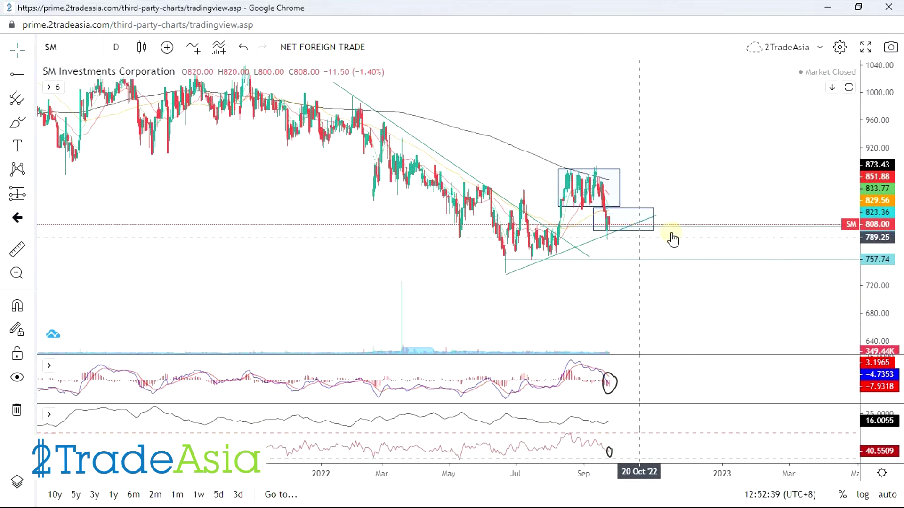
scroll(607, 238, "up", 2)
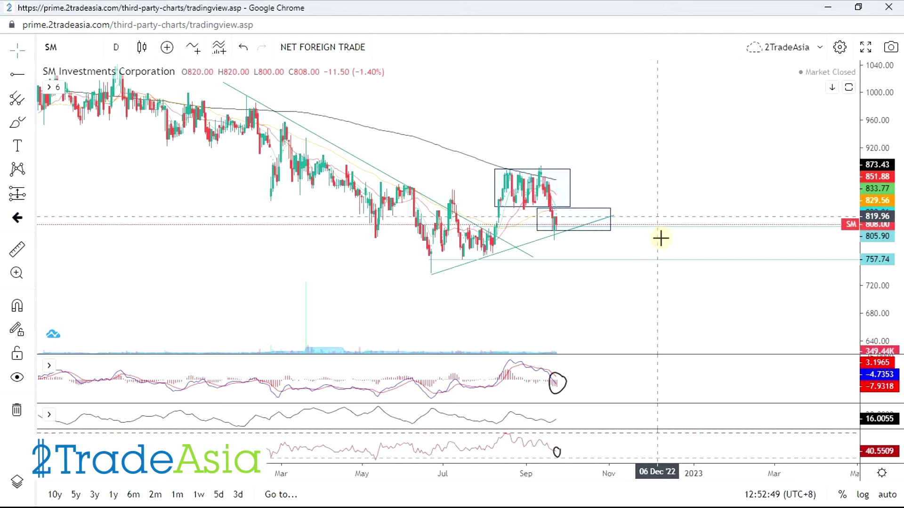
Step: Switch to the Google Sheets charting sheet and review SM's YoY and QoQ earnings, 2022 income growth and profitability ratios
key("alt+Tab")
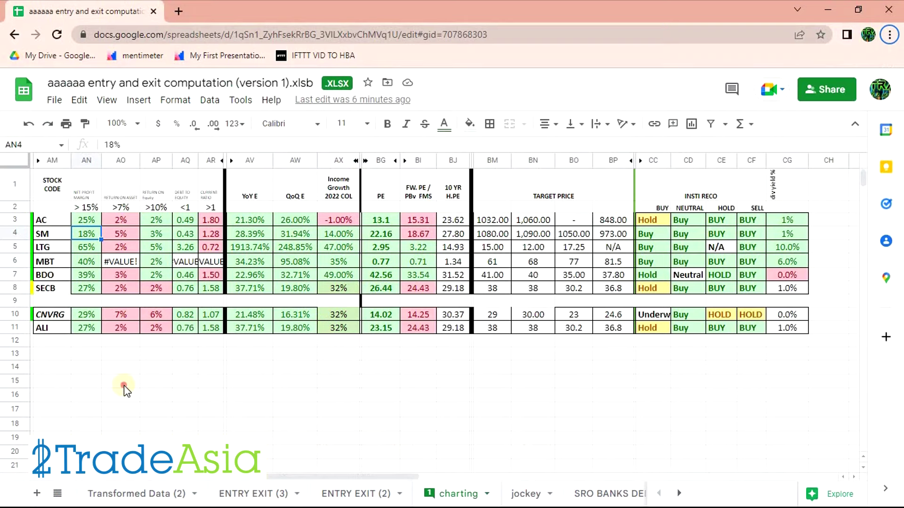
left_click(123, 385)
mouse_move(383, 479)
left_mouse_down()
mouse_move(242, 479)
mouse_move(372, 480)
left_mouse_up()
left_click_drag(255, 240, 351, 235)
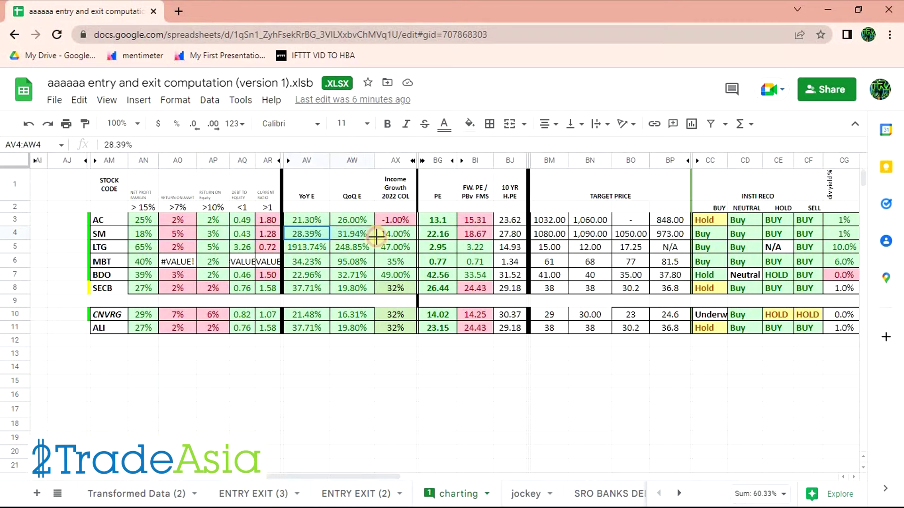
left_click(396, 237)
left_click_drag(143, 237, 213, 234)
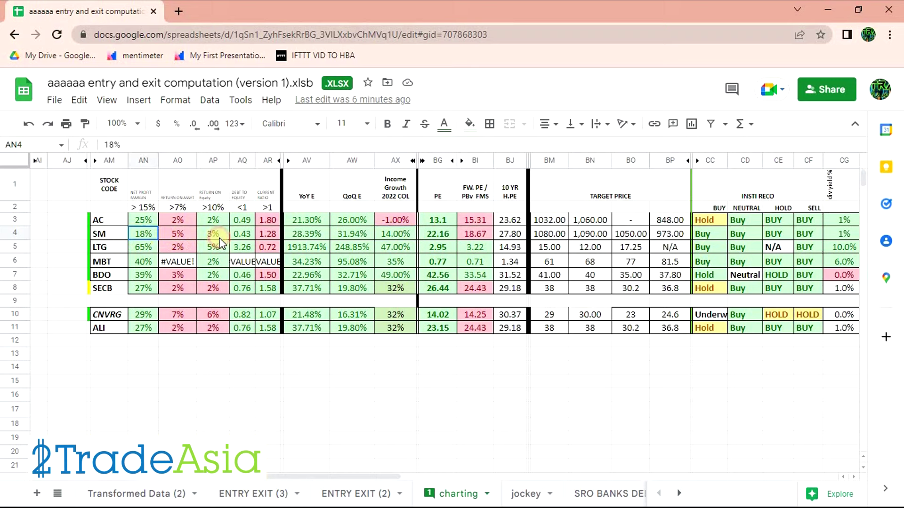
Step: Compare SM's PE with its 10-year historical PE and check its target prices in the same row
left_click(442, 237)
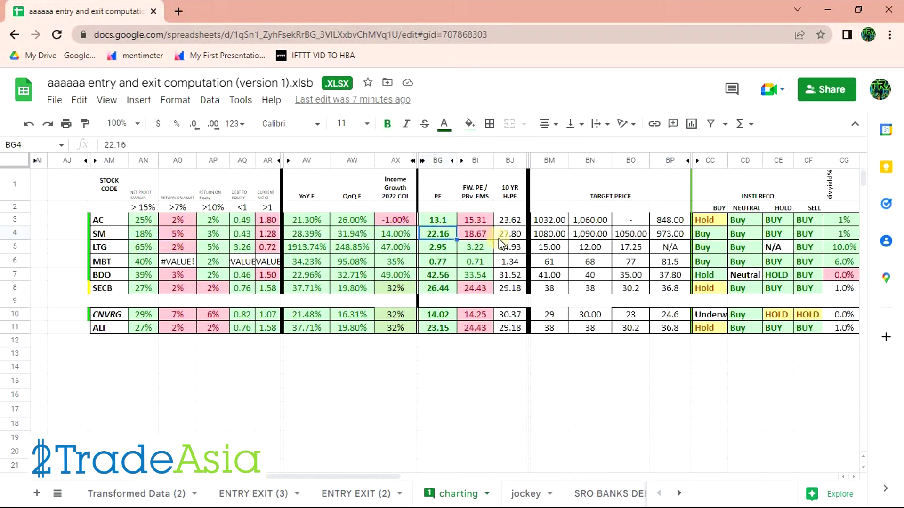
left_click(519, 235)
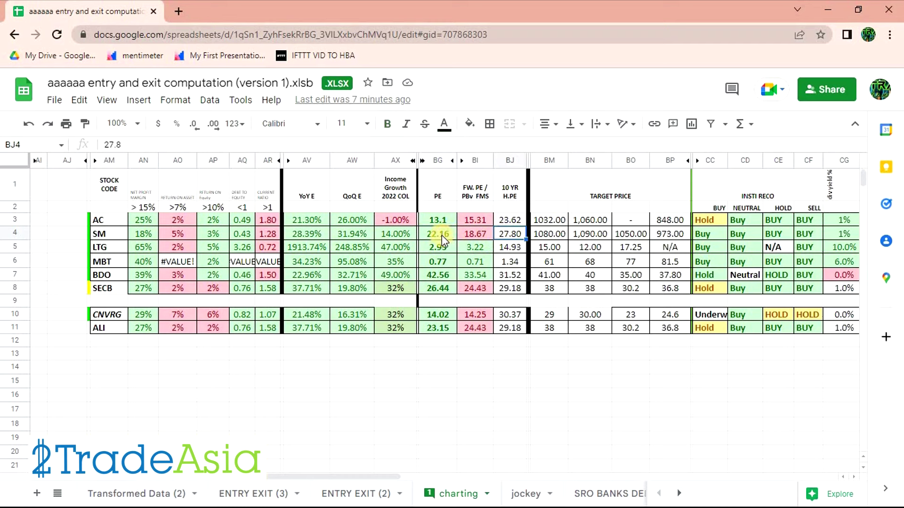
left_click(441, 236)
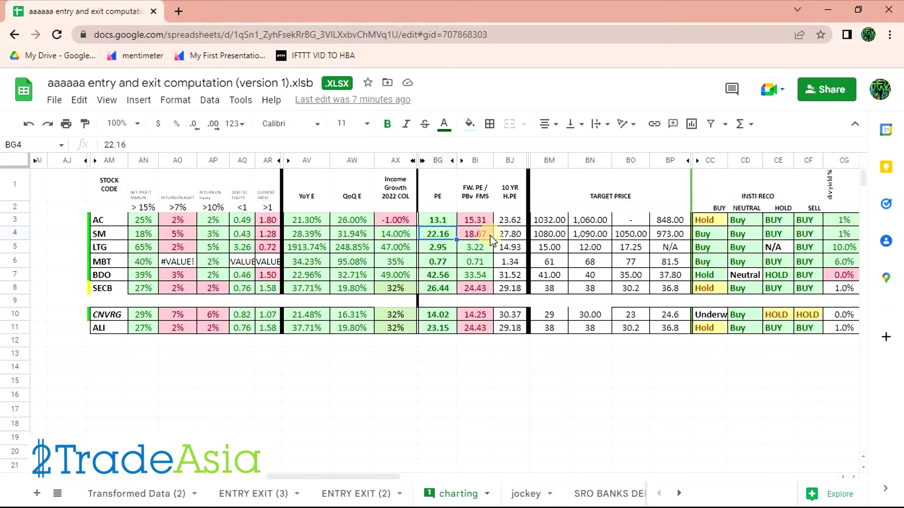
left_click(547, 234)
left_click(679, 234)
Step: Switch back to the 2TradeAsia chart and measure SM's upside from about 803.65 to the 973 target price
key("alt+Tab")
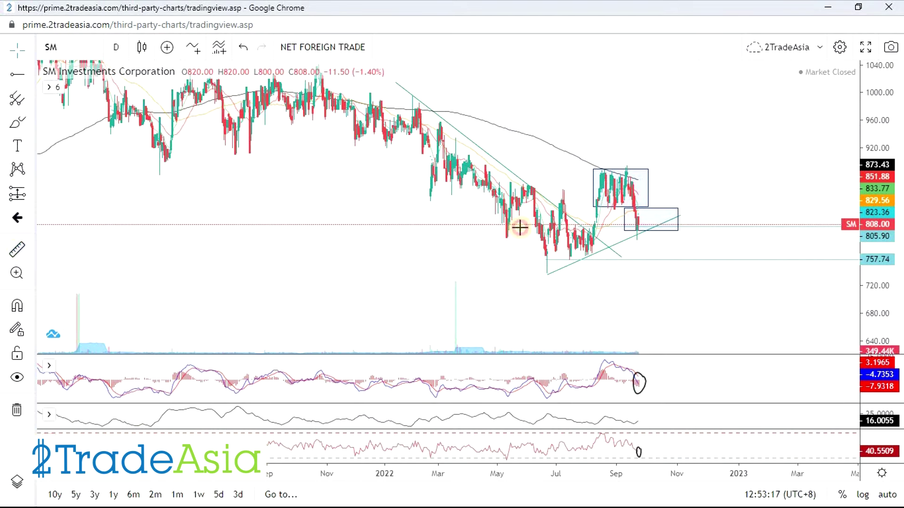
left_click(693, 227)
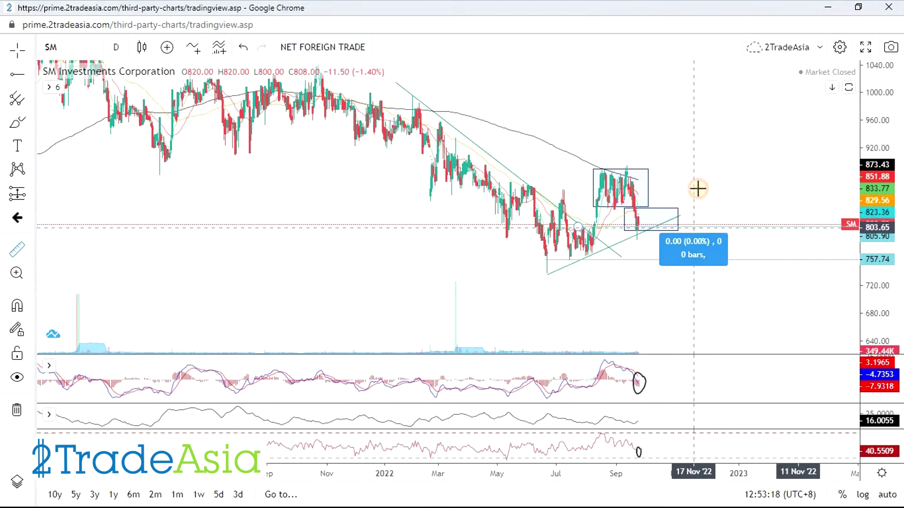
left_click(697, 109)
Step: Measure SM's potential rise from about 756.62, at the lower horizontal ray, to the top of the consolidation rectangle
left_click(23, 252)
left_click(781, 259)
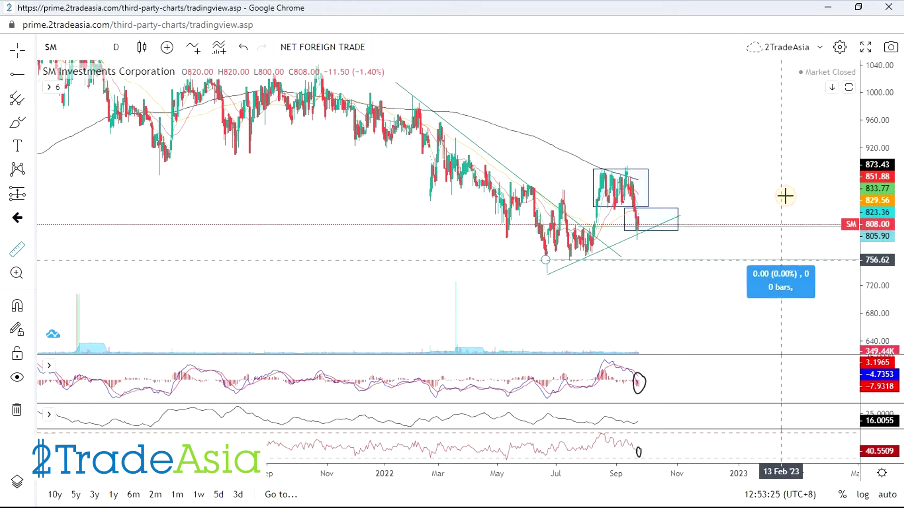
left_click(775, 168)
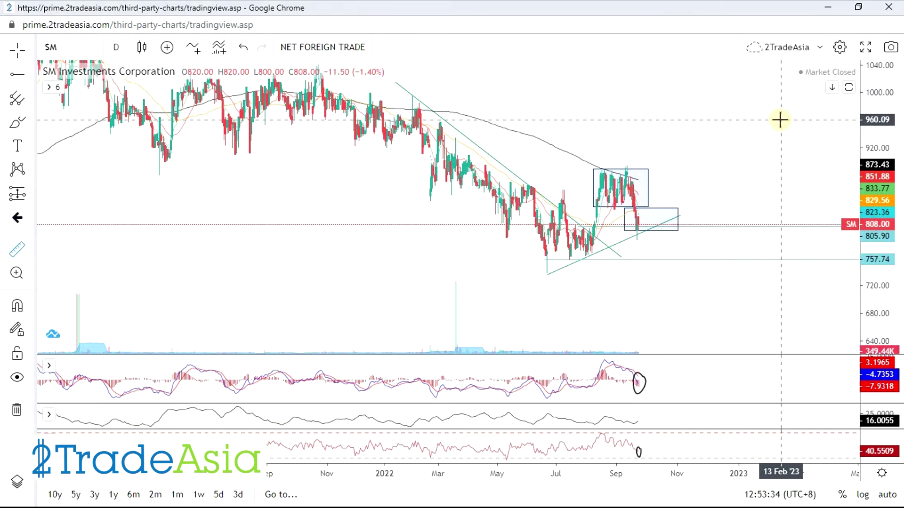
Step: Switch to the Google Sheets charting sheet and review SM's institutional recommendations and its fundamentals from stock code to target prices
key("alt+Tab")
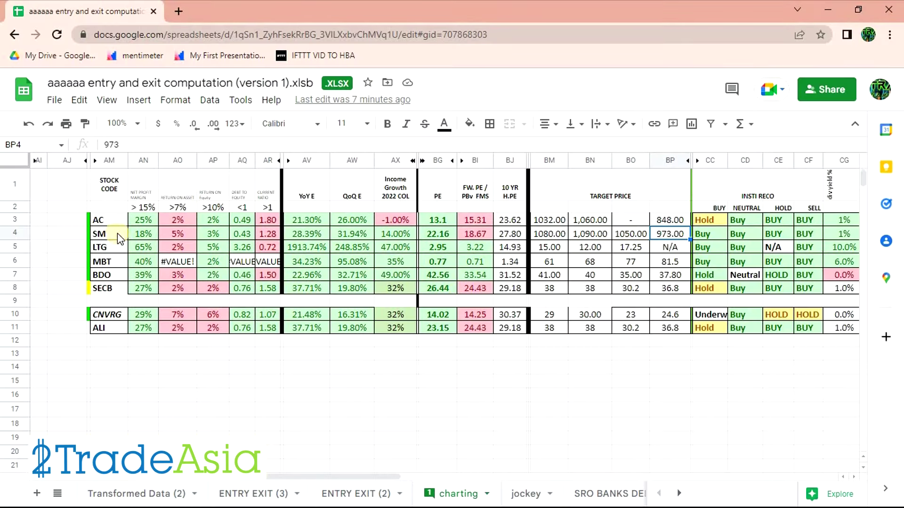
left_click_drag(704, 235, 796, 240)
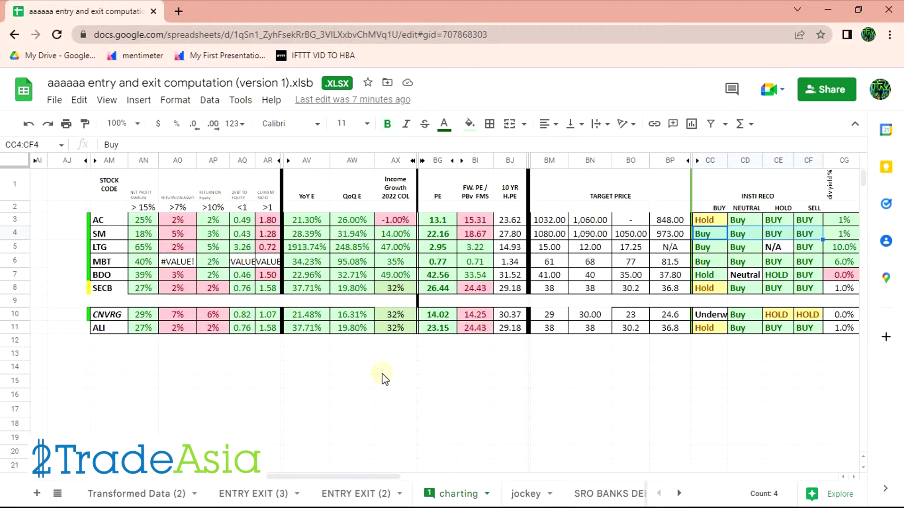
left_click(51, 251)
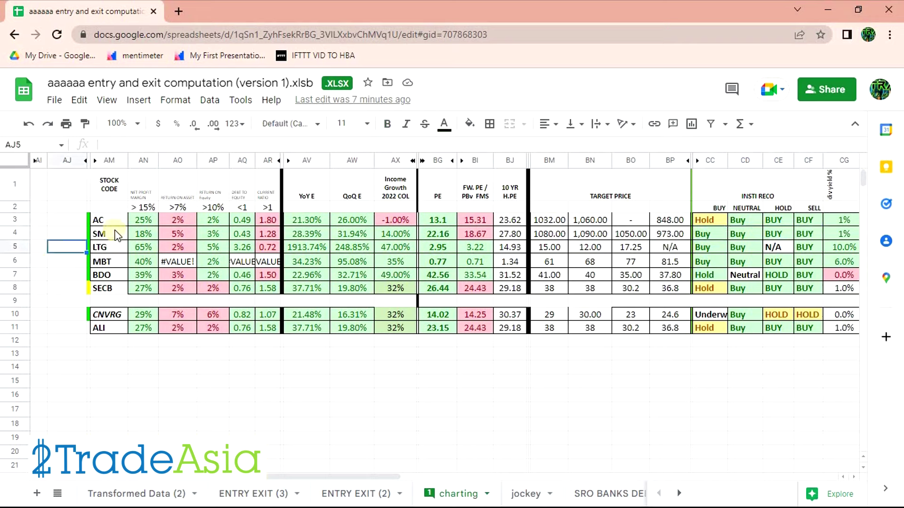
left_click_drag(96, 233, 670, 239)
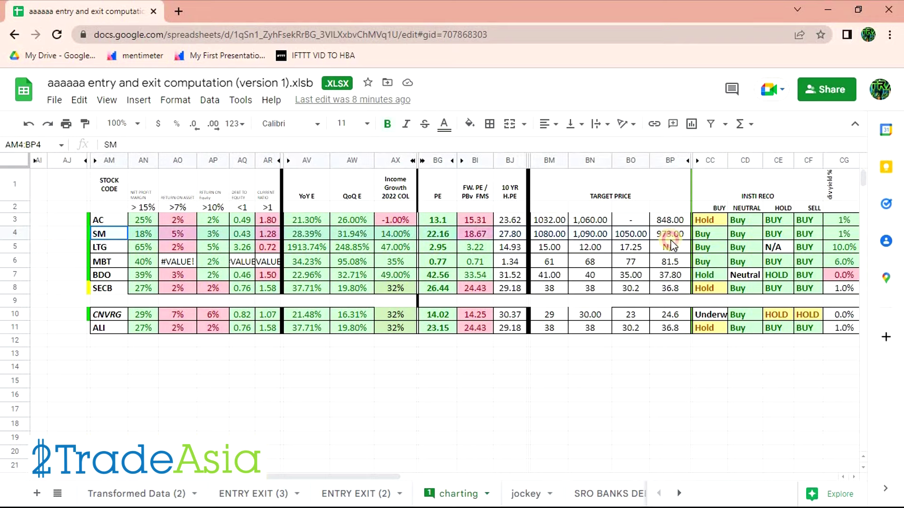
left_click_drag(403, 235, 674, 240)
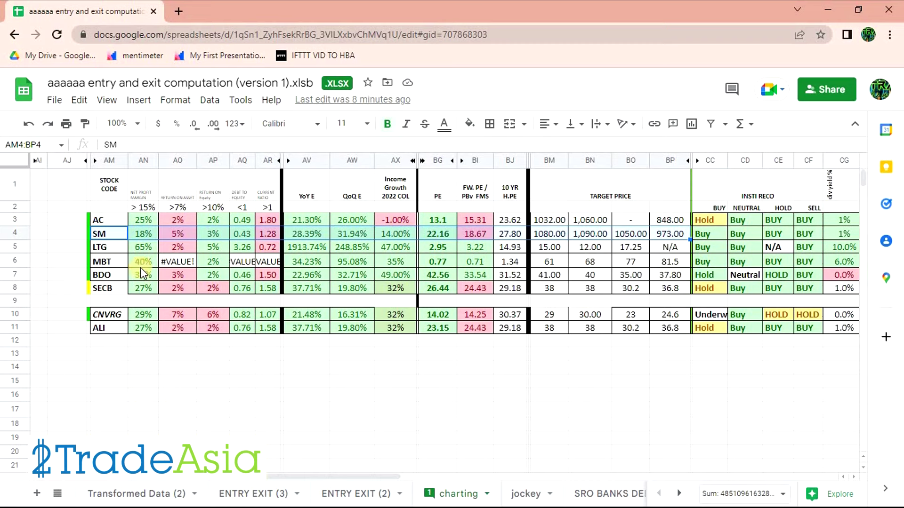
Step: Check SM's dividend yield and review its full row of figures from net profit margin to dividend yield
left_click(104, 220)
left_click(843, 234)
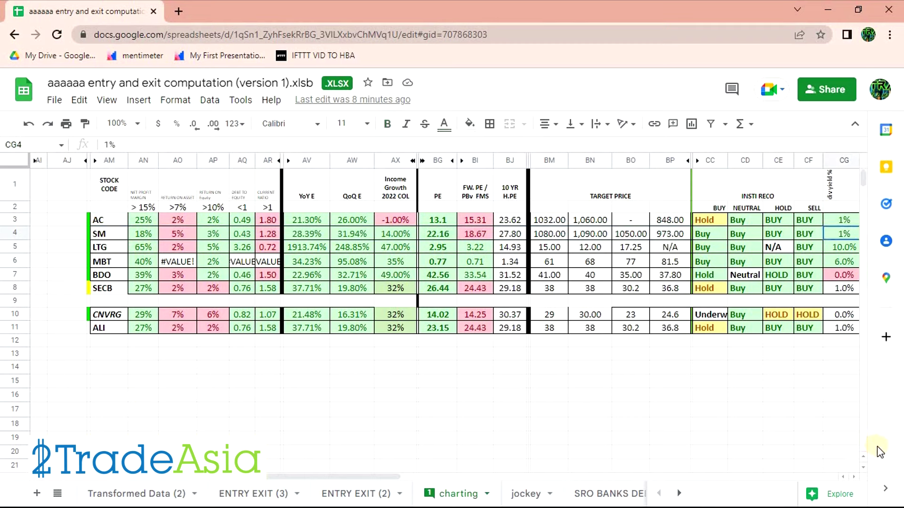
left_click(855, 476)
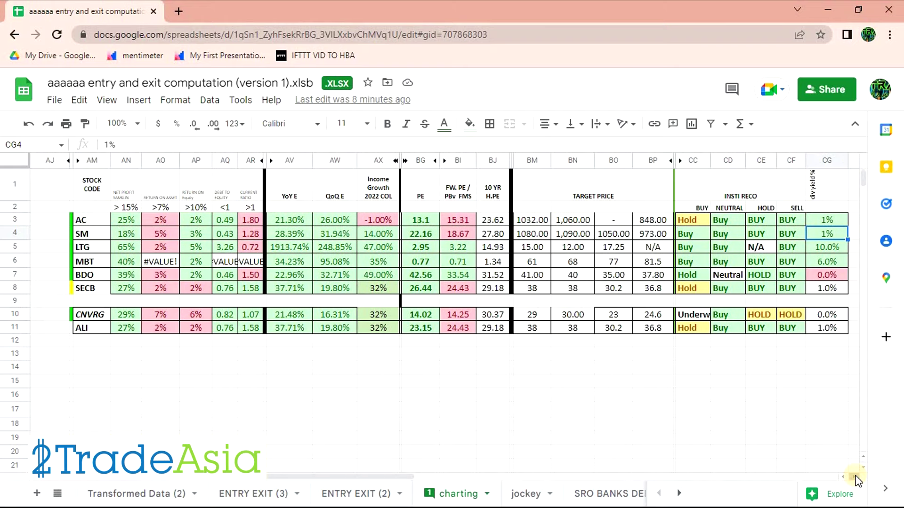
left_click(251, 379)
left_click_drag(141, 239, 812, 235)
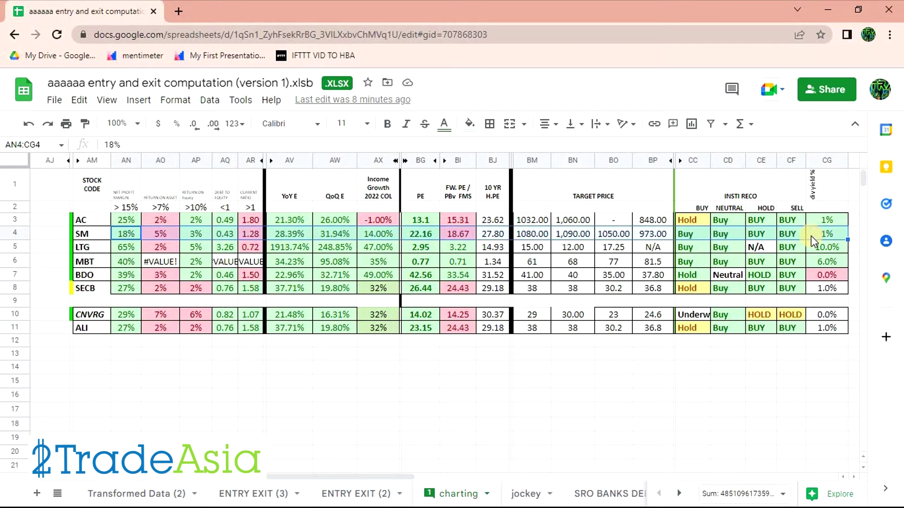
Step: Select LTG as the next stock in the charting sheet and switch to the 2TradeAsia window with LTG's daily chart
left_click(98, 246)
key("alt+Tab")
left_click(337, 301)
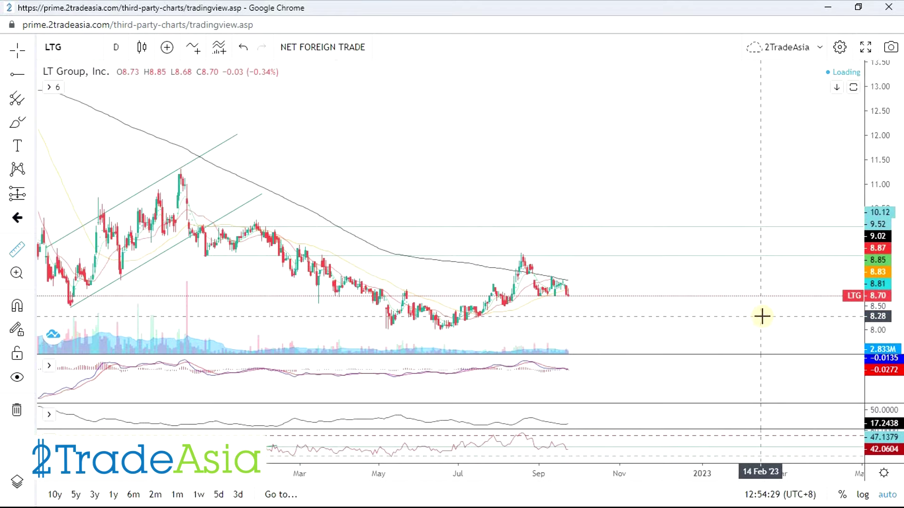
Step: Draw a horizontal ray at about 8.50 on the LTG chart, starting from the 25 May '22 candle
scroll(850, 309, "down", 1)
left_click_drag(883, 318, 880, 282)
left_click_drag(742, 336, 754, 150)
left_click(765, 218)
scroll(764, 218, "up", 3)
scroll(558, 137, "up", 4)
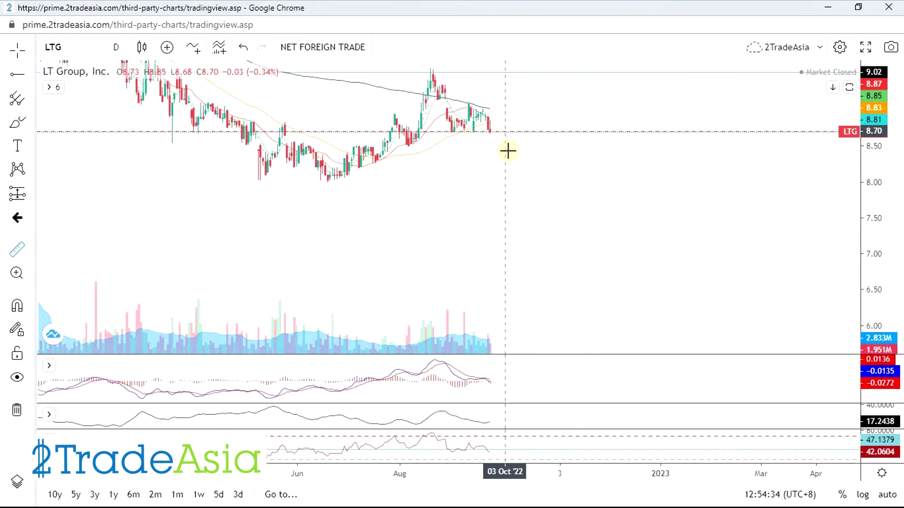
left_click(19, 74)
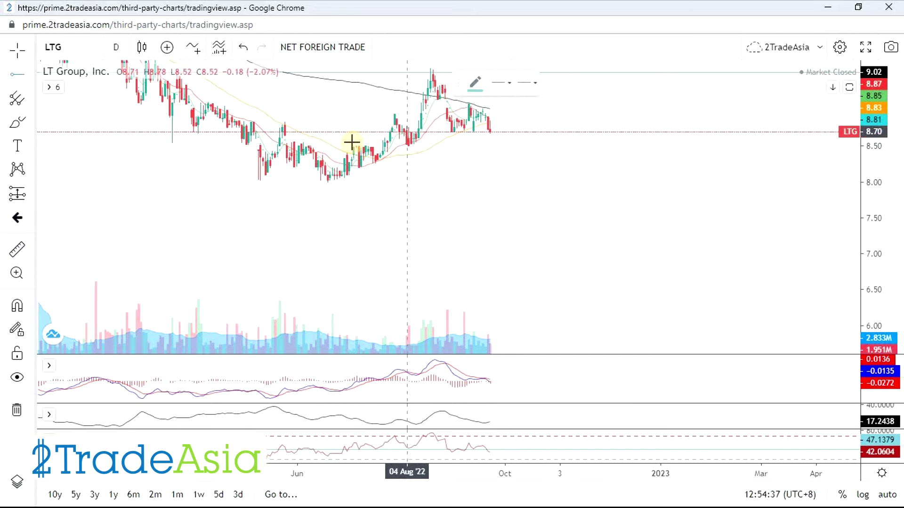
left_click(285, 147)
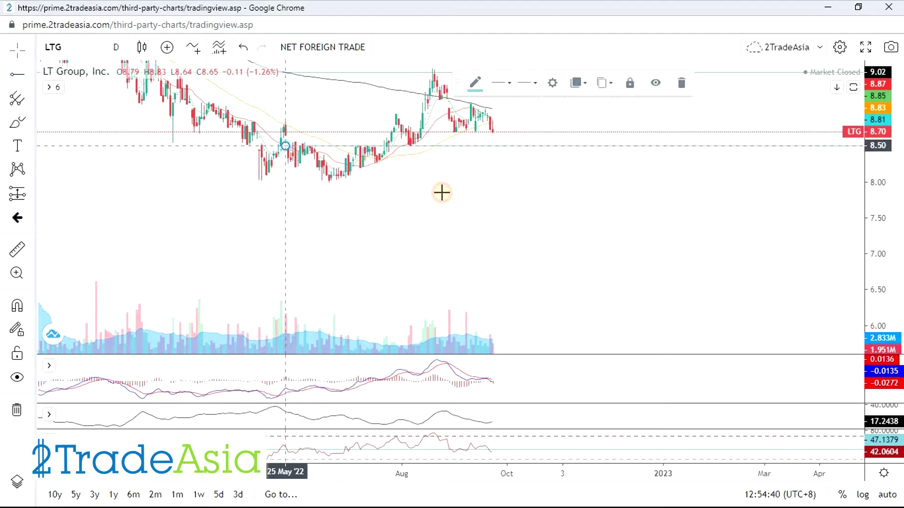
Step: Add a second horizontal ray near the 18 Aug '22 candle and align it at about 9.15
left_click_drag(541, 214, 728, 257)
left_click_drag(900, 286, 875, 240)
scroll(735, 246, "up", 3)
left_click_drag(469, 244, 604, 271)
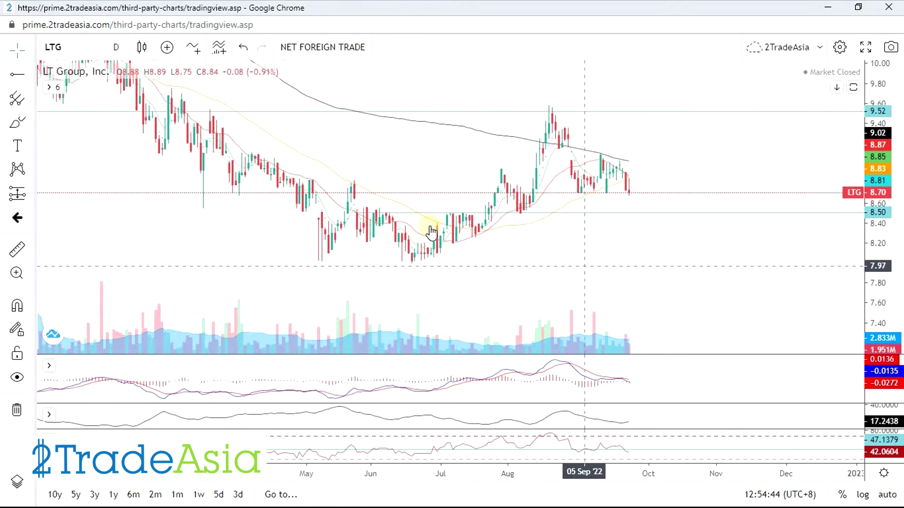
left_click(17, 75)
left_click(545, 150)
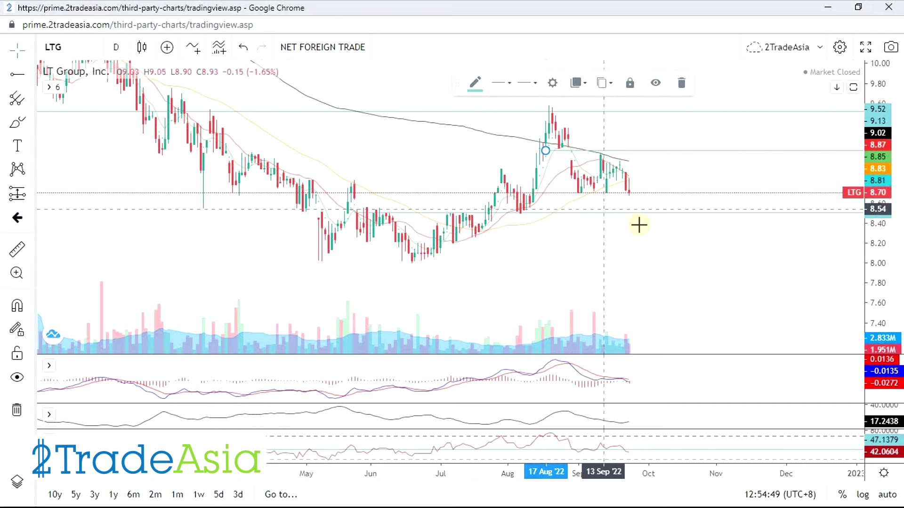
left_click(546, 150)
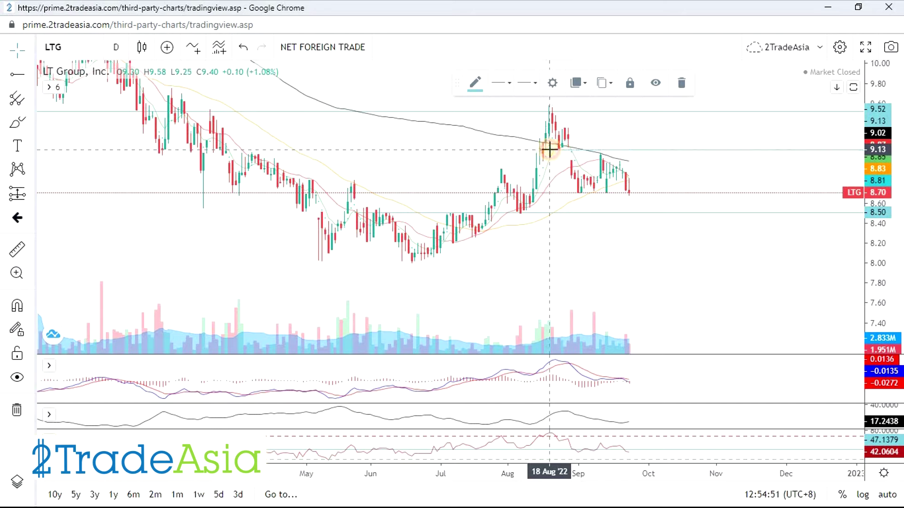
left_click_drag(550, 149, 550, 148)
left_click(686, 249)
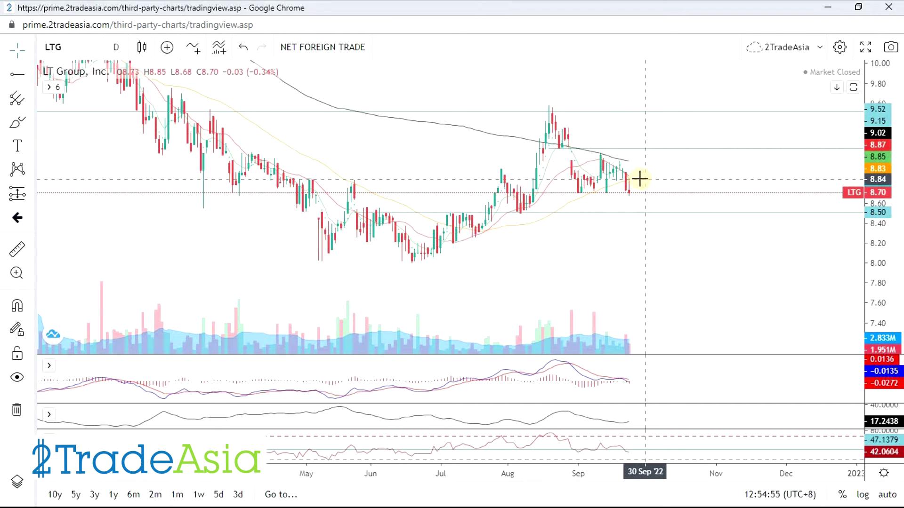
Step: Draw a descending trend line from the 19 Aug '22 peak at about 9.58 to about 8.76 on 04 Oct '22
left_click(34, 75)
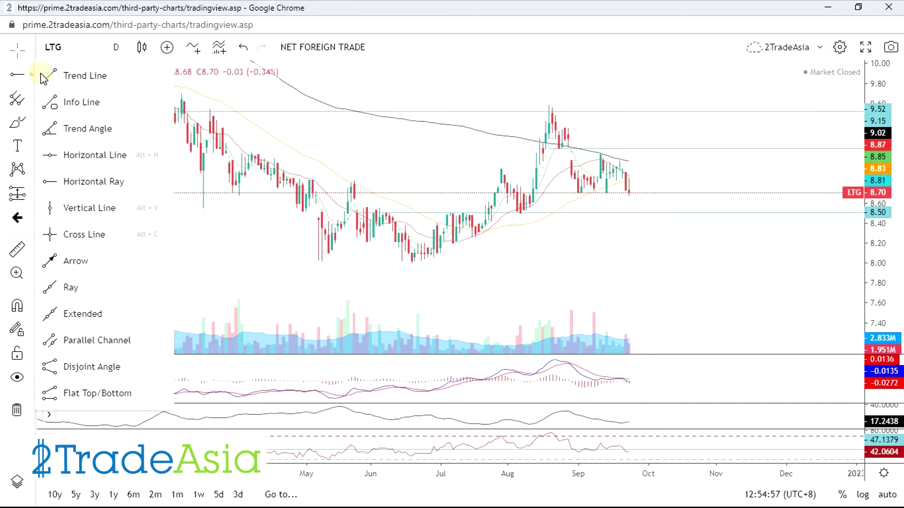
left_click(552, 106)
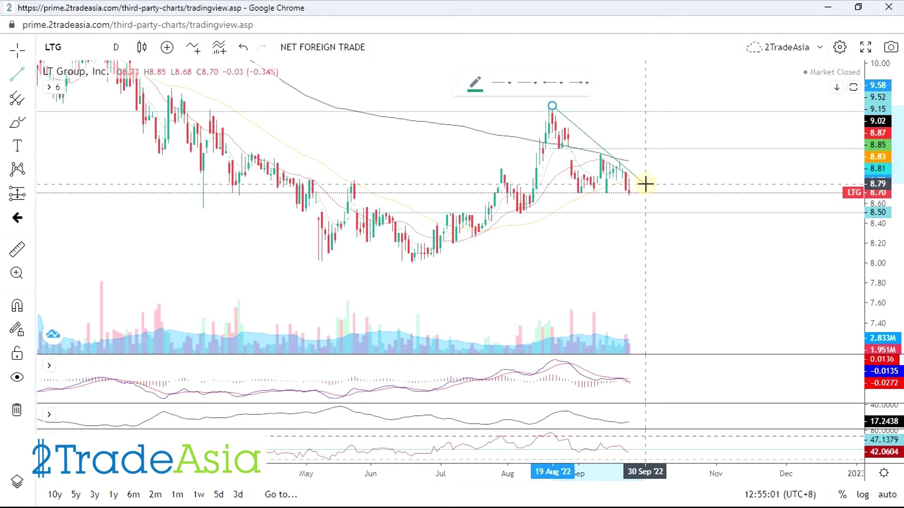
left_click(651, 182)
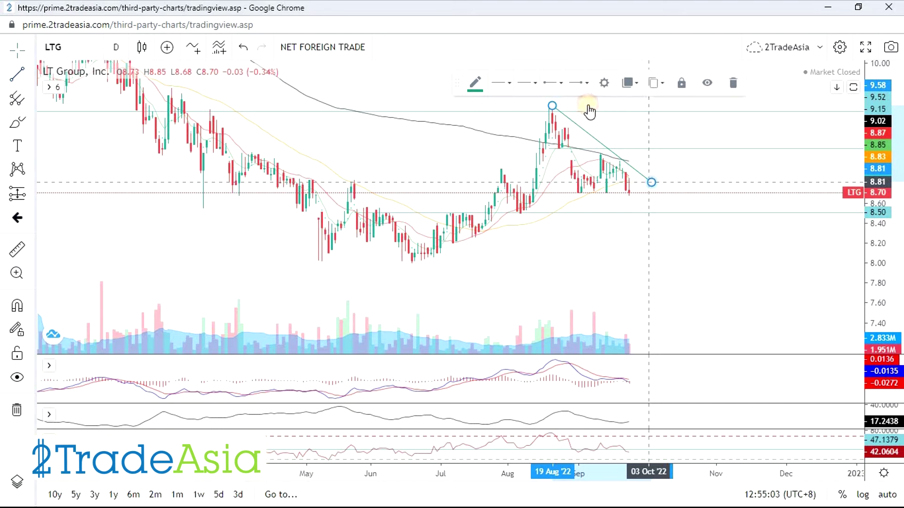
left_click(702, 149)
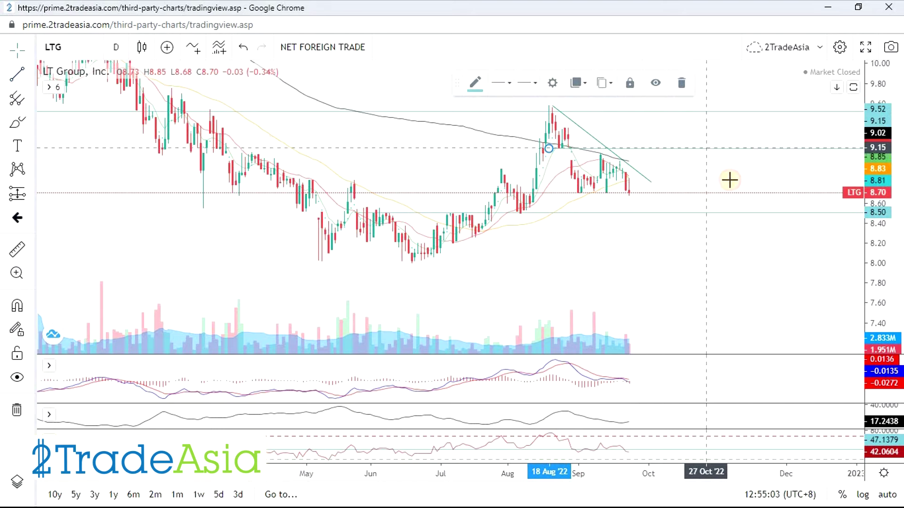
left_click(655, 186)
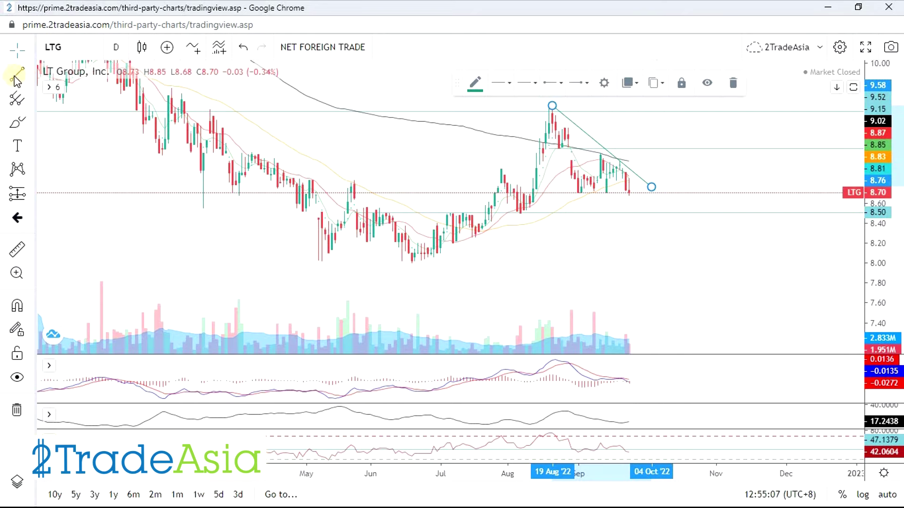
Step: Draw a nearly flat trend line at about 8.70 under the September lows to 04 Oct '22, then pull its start back to about 30 Aug
left_click(31, 75)
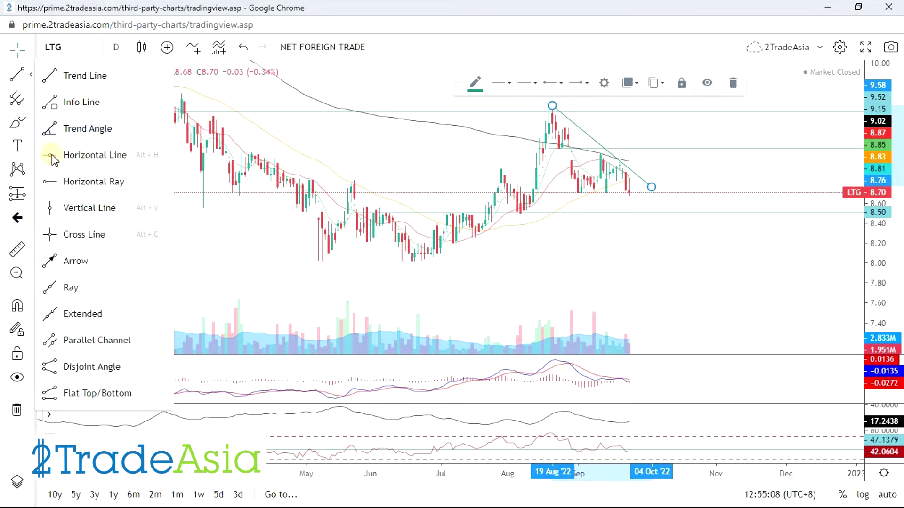
left_click(48, 81)
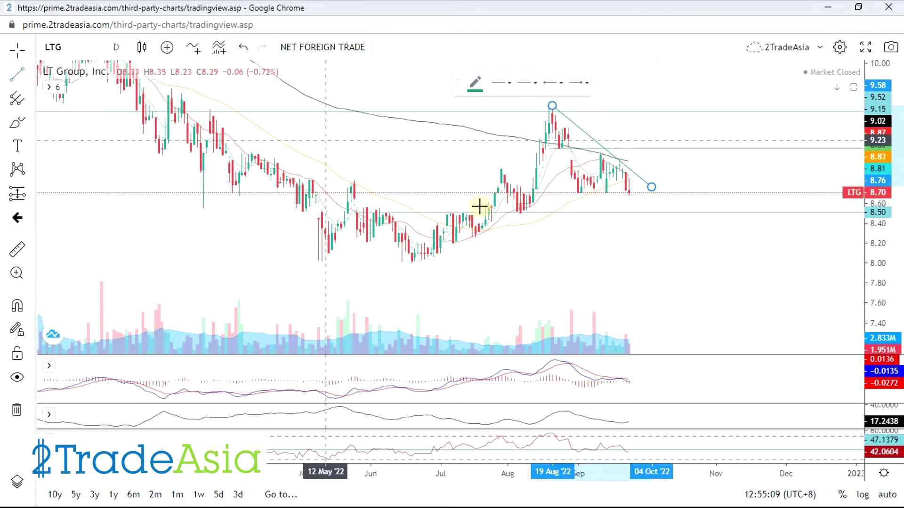
left_click(581, 192)
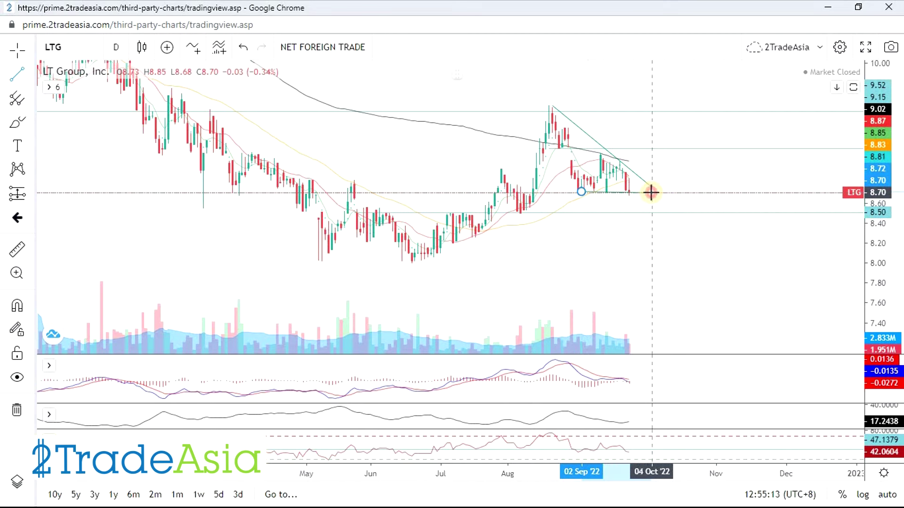
left_click(651, 192)
left_click(676, 266)
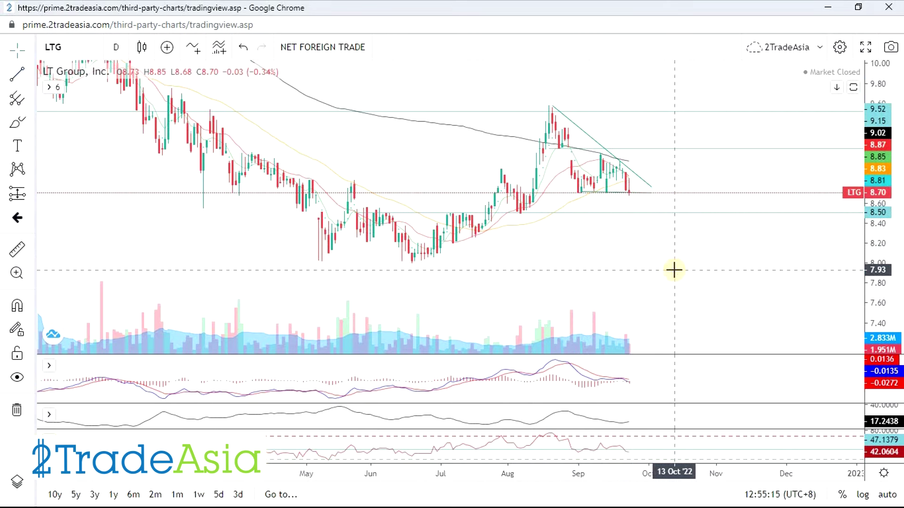
left_click(577, 192)
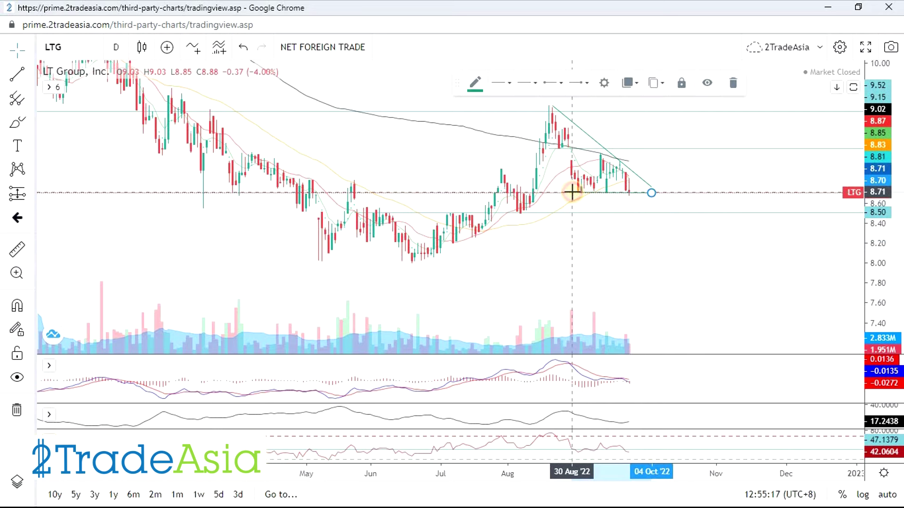
left_click_drag(573, 193, 574, 193)
left_click(635, 225)
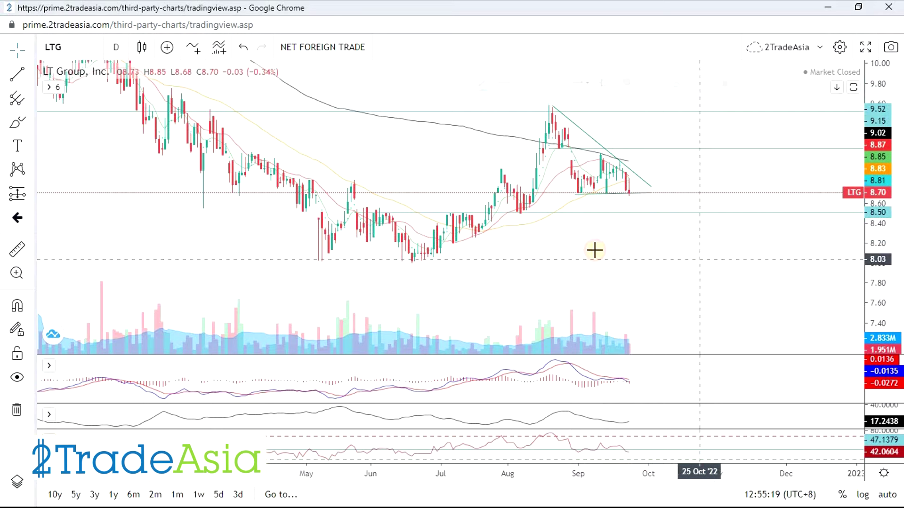
Step: Sketch brush strokes for a possible drop from the two trend lines' converging end and along the 8.50 ray in October
left_click(16, 122)
left_click_drag(632, 186, 640, 183)
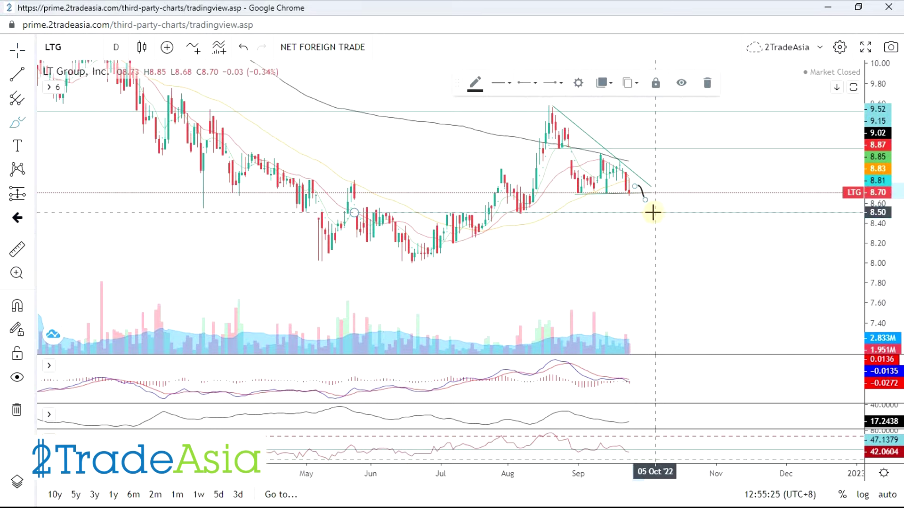
left_click_drag(696, 212, 658, 211)
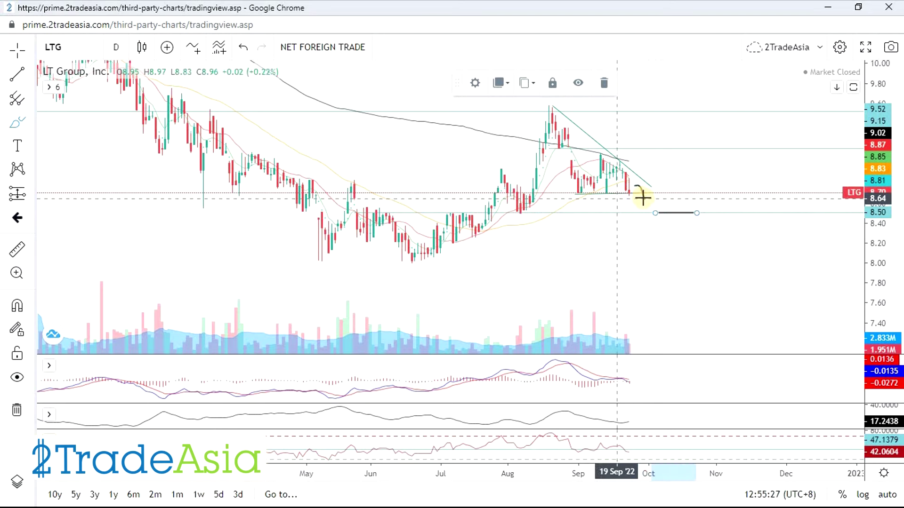